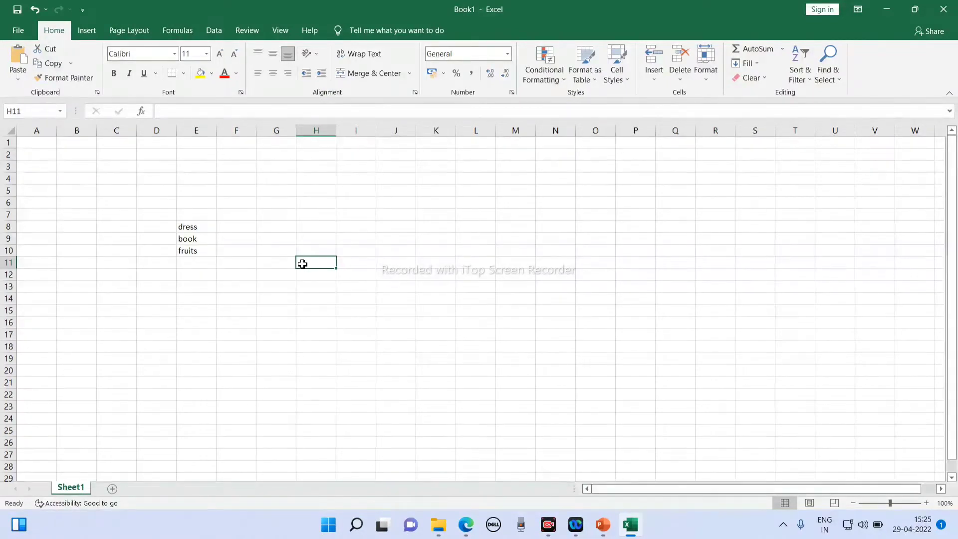
# - Enter 3000 as the dress amount in F8 and 1500 as the book amount in F9
pyautogui.click(240, 227)
pyautogui.write('3000')
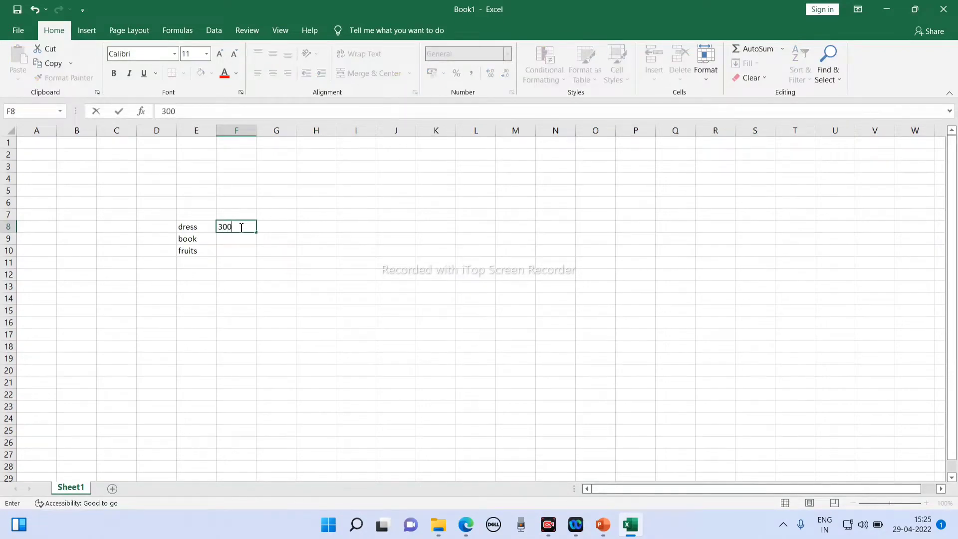
pyautogui.click(239, 236)
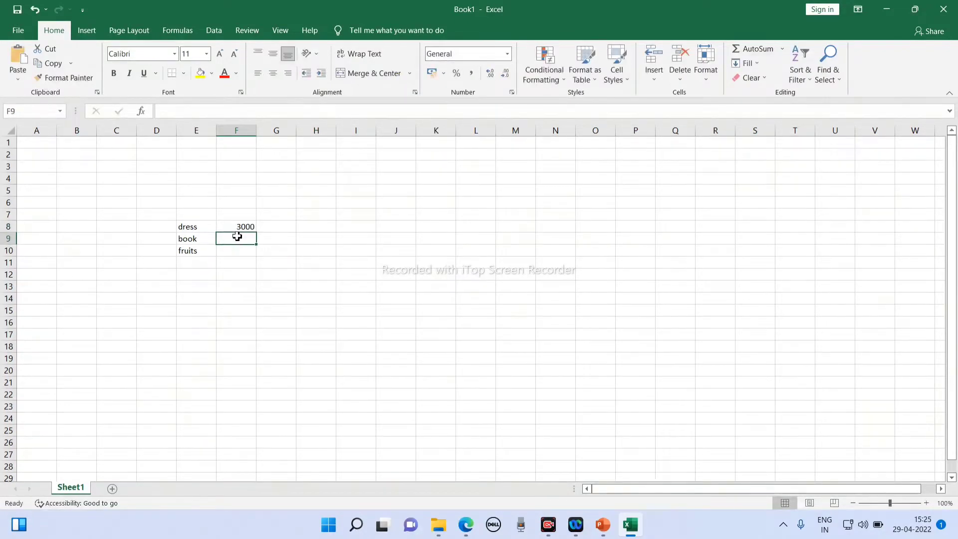
pyautogui.write('15')
pyautogui.press('BackSpace')
pyautogui.write('500')
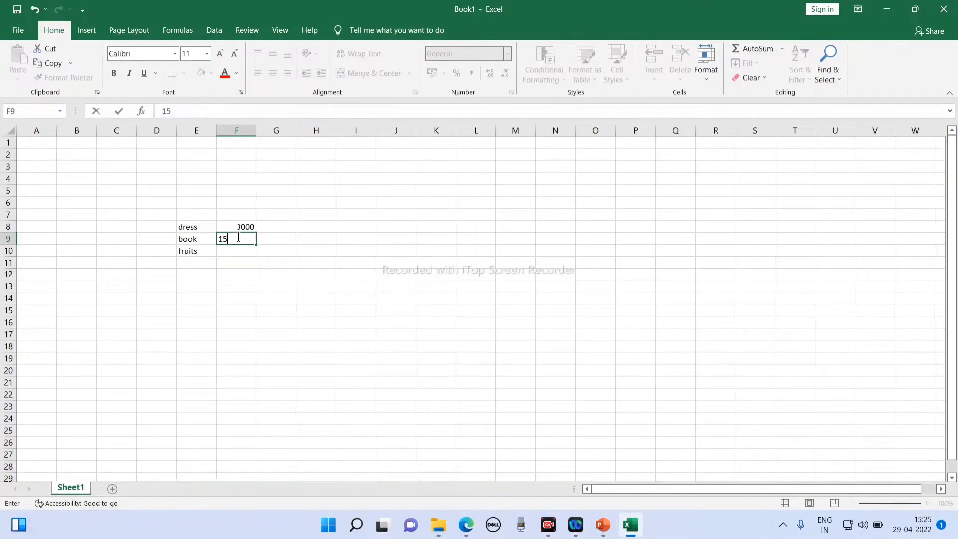
pyautogui.click(300, 282)
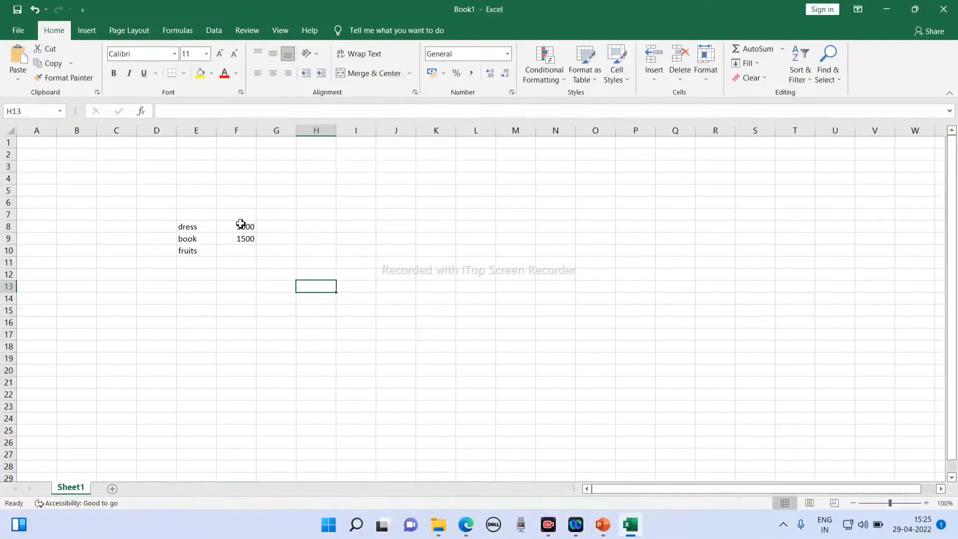
# - Total the amounts in F8:F10 with AutoSum, placing the sum in F11
pyautogui.moveTo(239, 223); pyautogui.dragTo(244, 263)
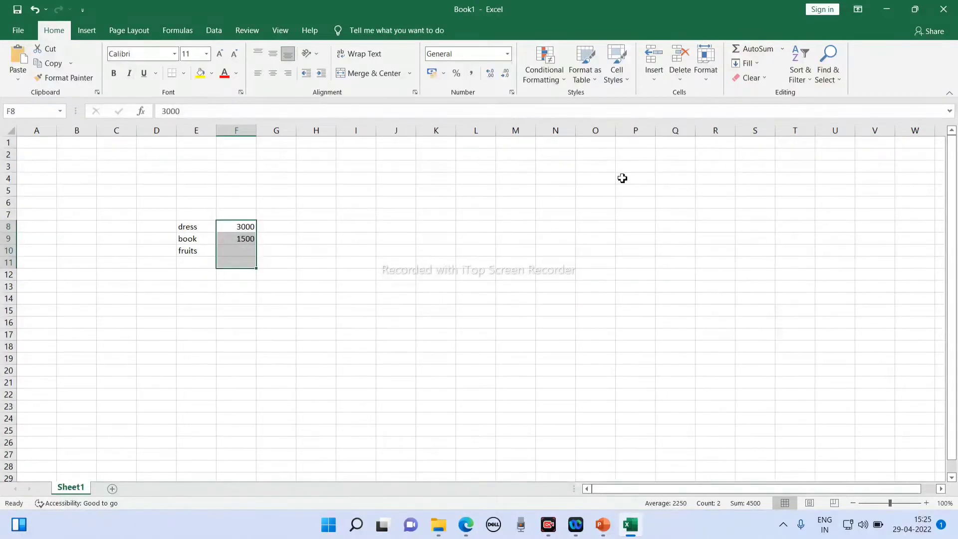
pyautogui.click(756, 50)
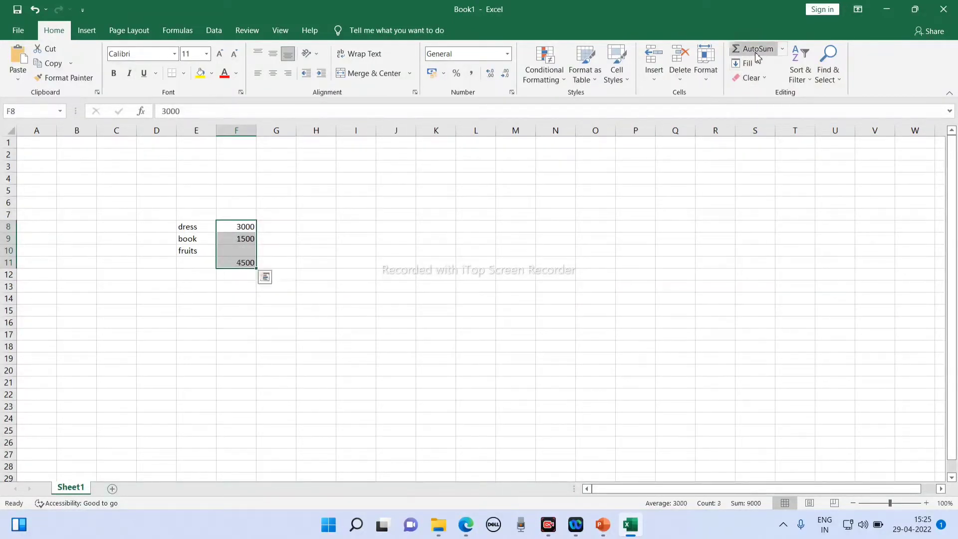
pyautogui.click(356, 315)
pyautogui.click(250, 267)
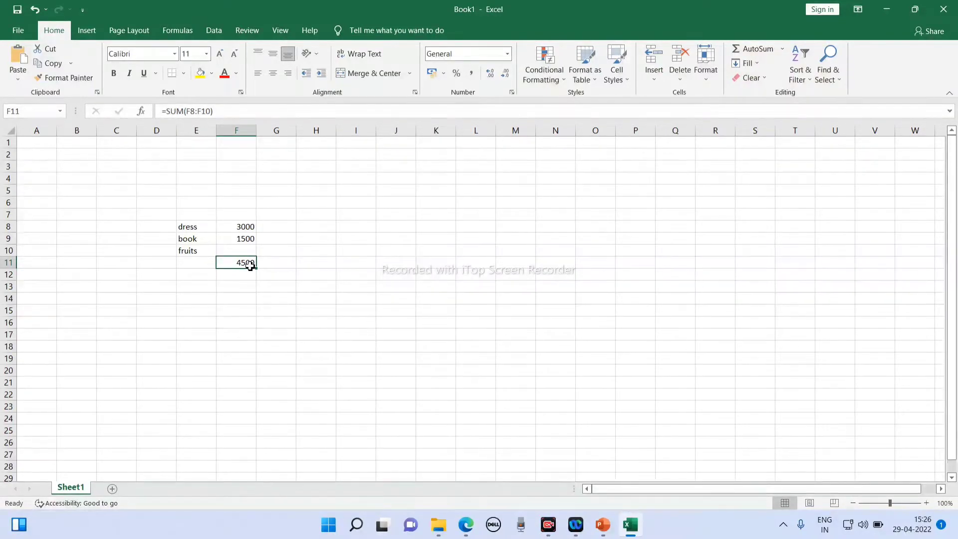
pyautogui.click(246, 251)
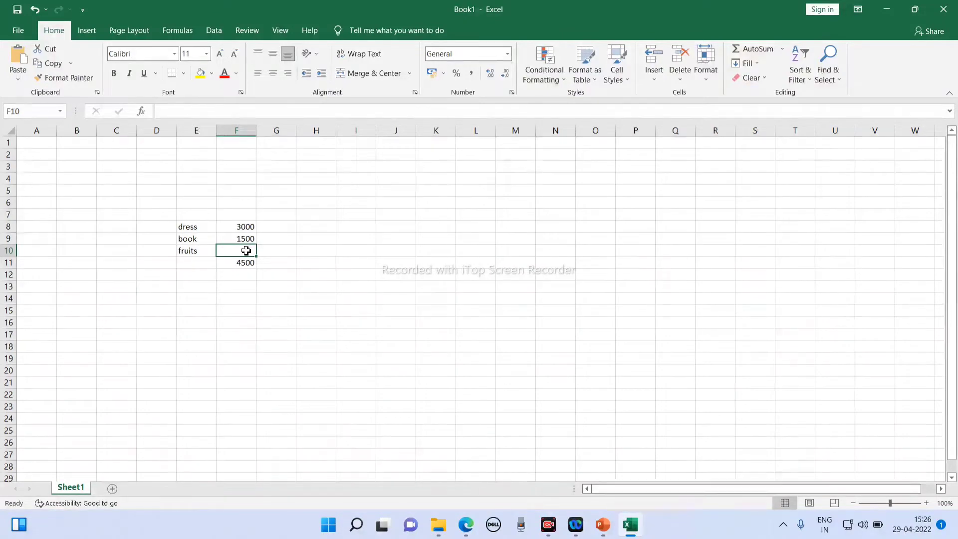
pyautogui.click(285, 313)
pyautogui.click(245, 254)
pyautogui.click(244, 262)
pyautogui.click(286, 322)
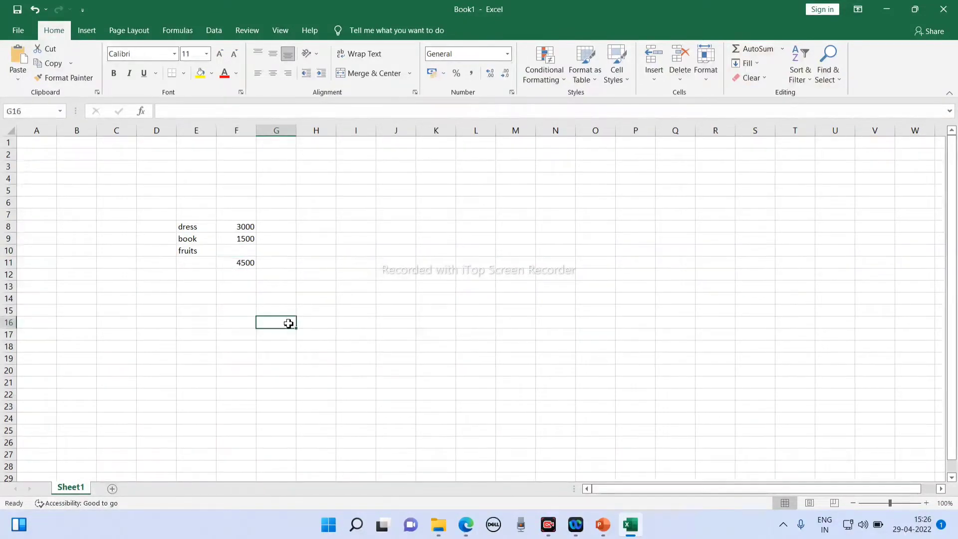
pyautogui.click(239, 252)
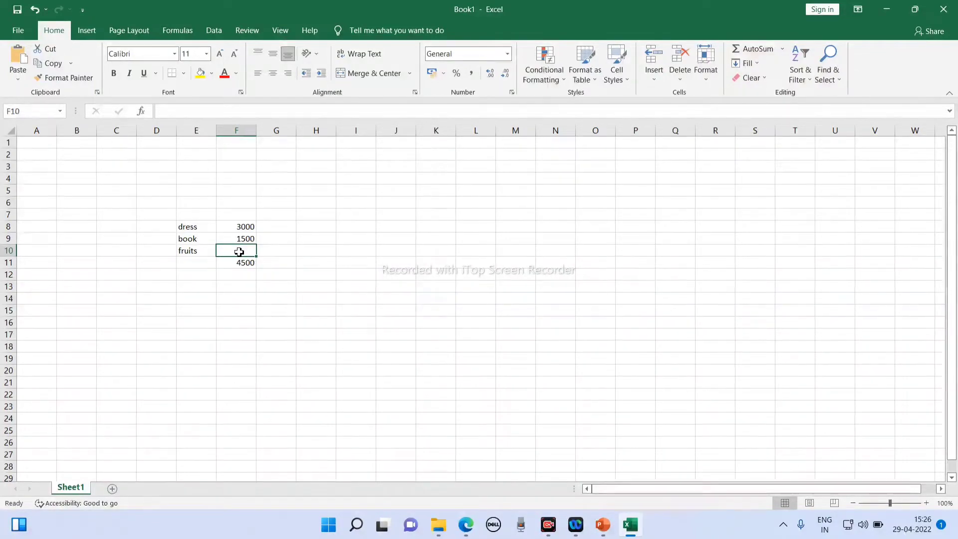
pyautogui.click(349, 311)
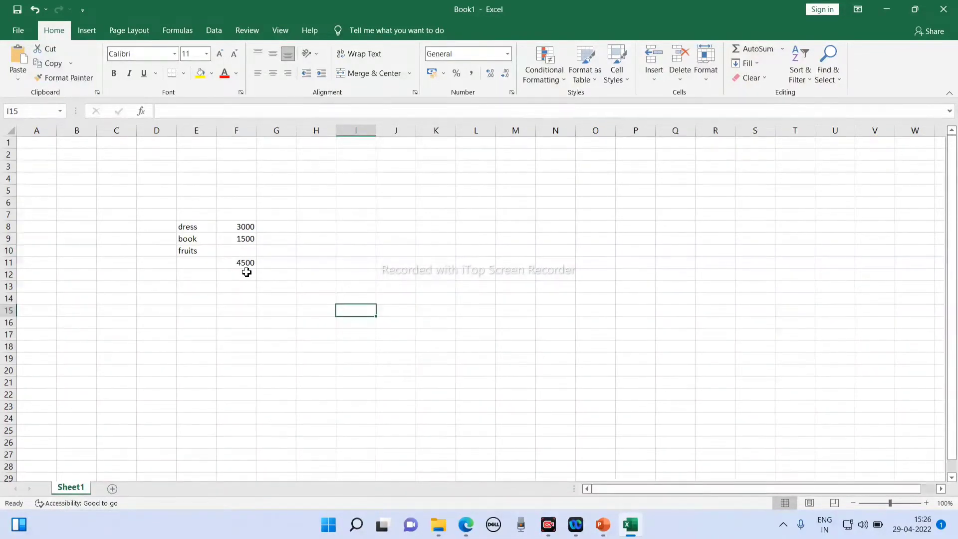
pyautogui.click(272, 315)
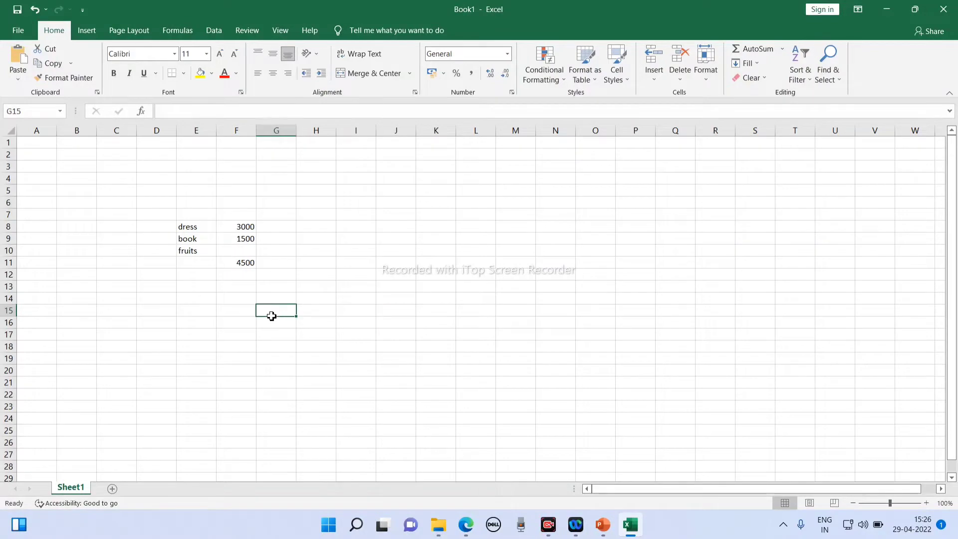
# - Run Goal Seek to bring the total in F11 to 5000 by changing the fruits amount in F10, and accept the solution
pyautogui.click(243, 263)
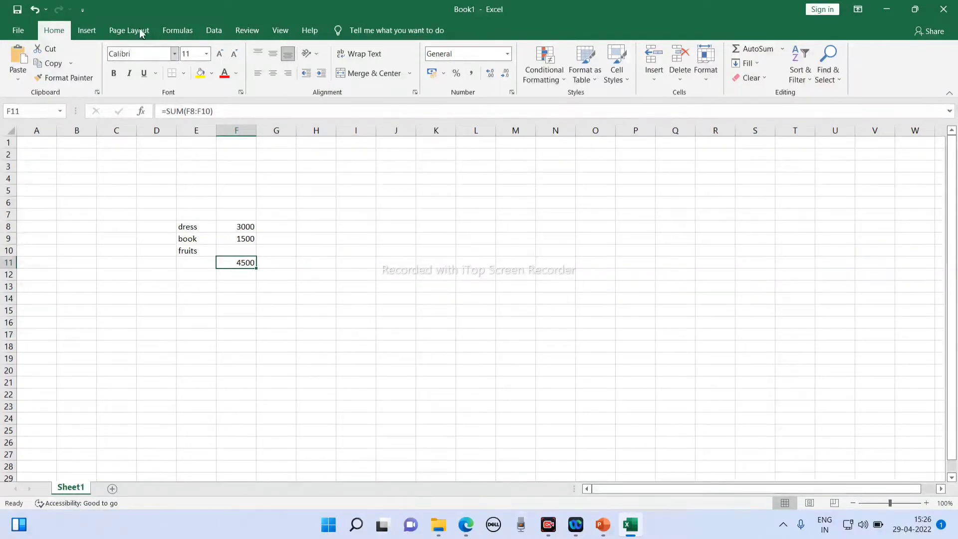
pyautogui.click(214, 32)
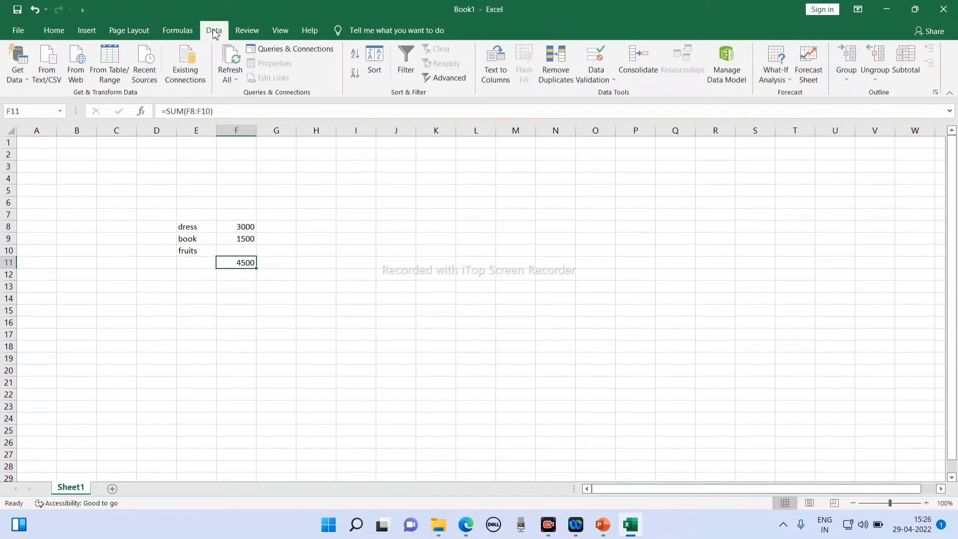
pyautogui.click(787, 81)
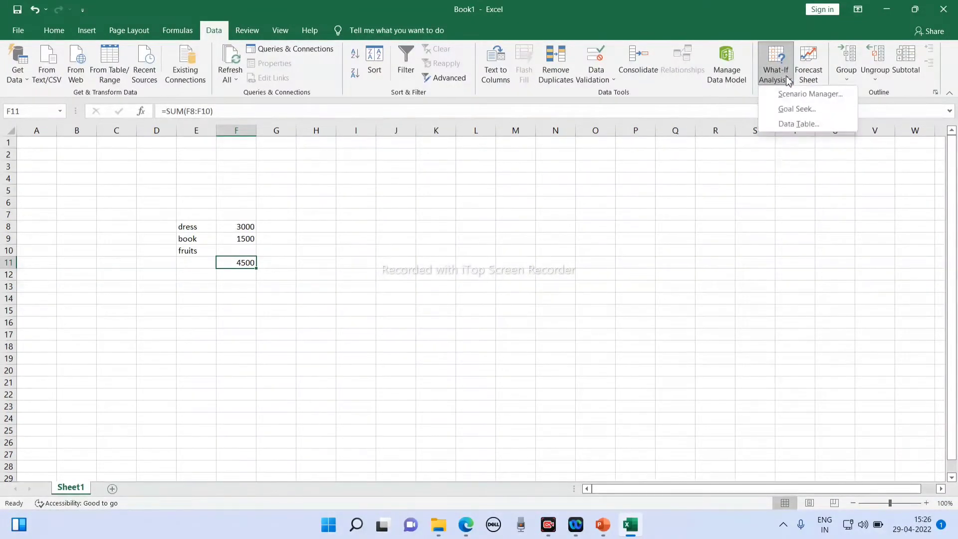
pyautogui.click(781, 108)
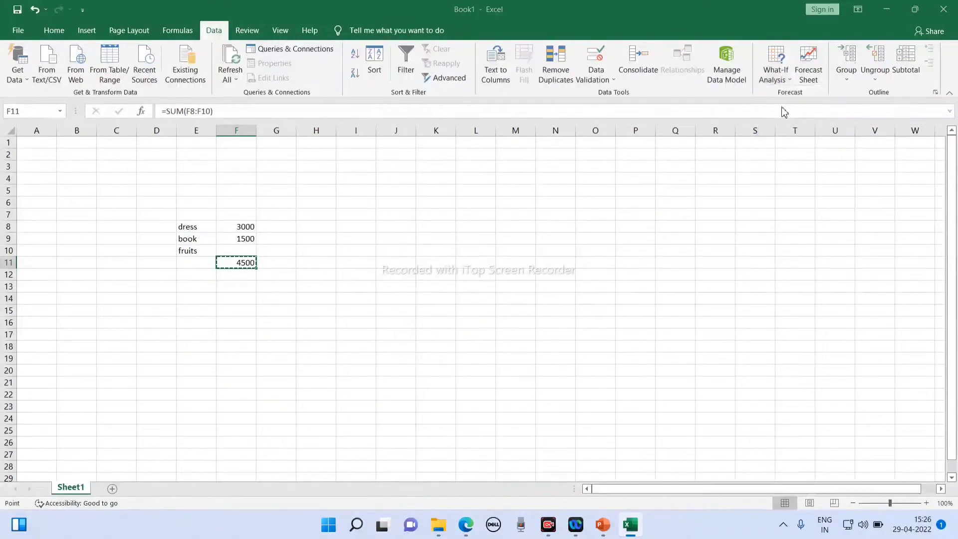
pyautogui.click(493, 238)
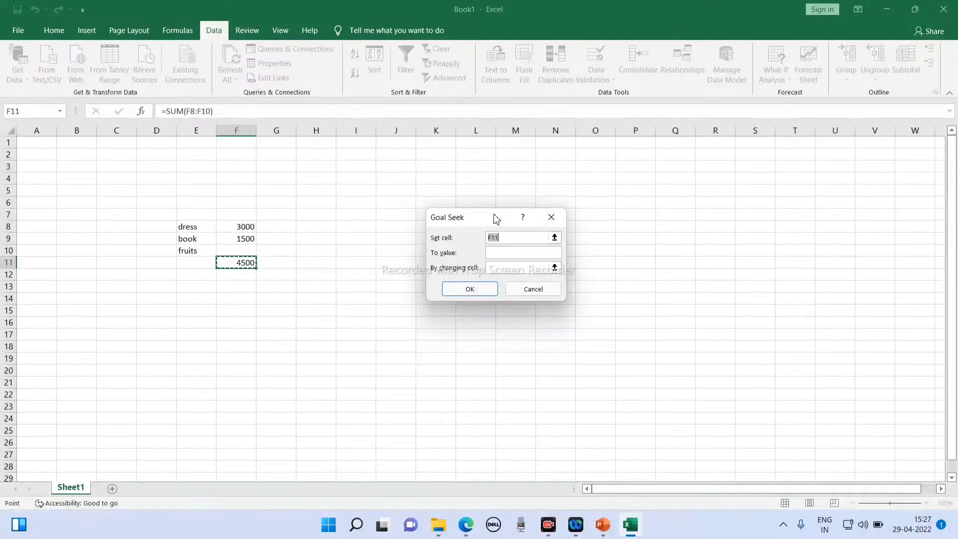
pyautogui.moveTo(496, 218); pyautogui.dragTo(551, 187)
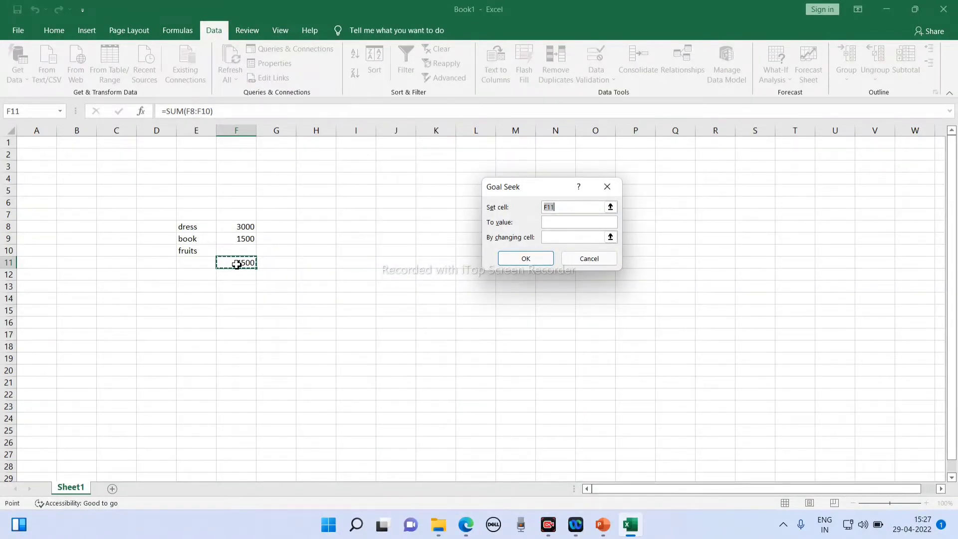
pyautogui.click(554, 224)
pyautogui.write('5000')
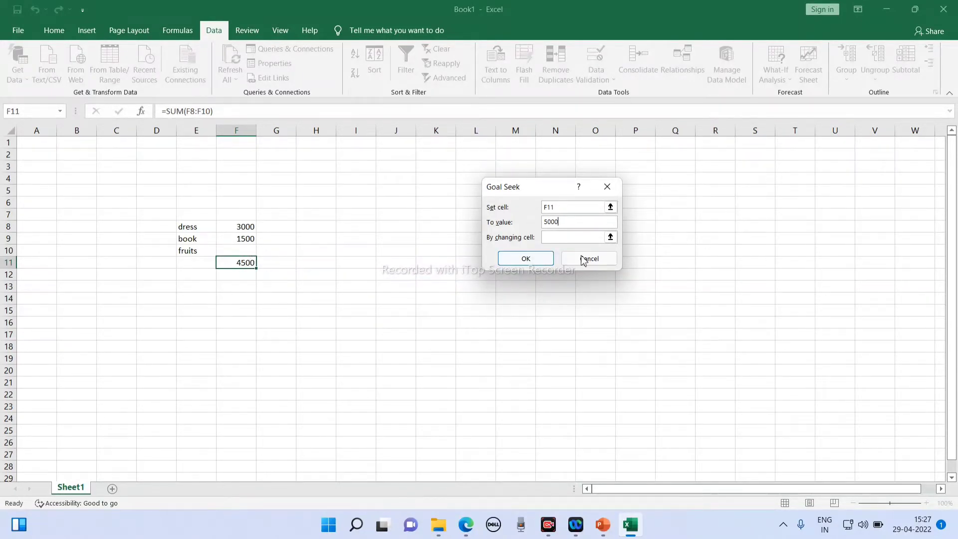
pyautogui.click(564, 238)
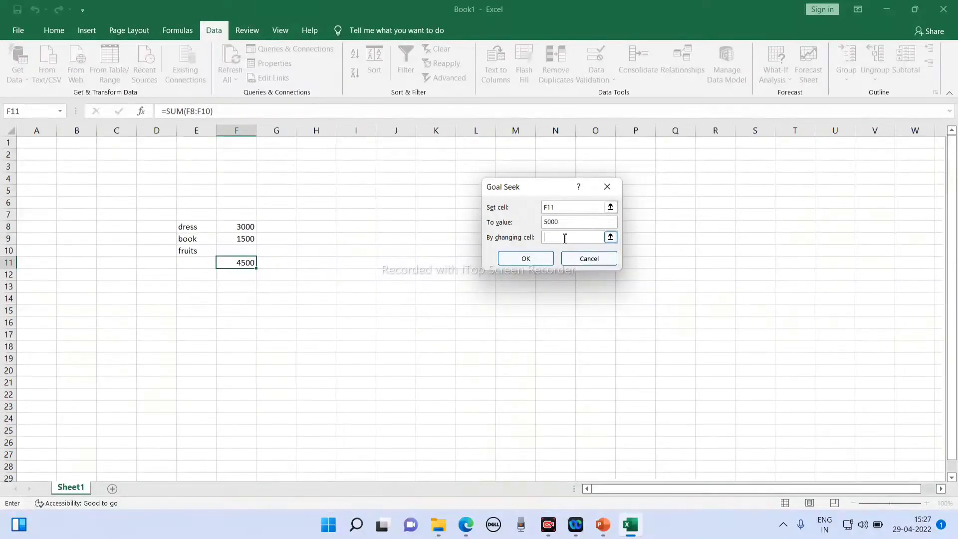
pyautogui.click(244, 253)
pyautogui.click(531, 263)
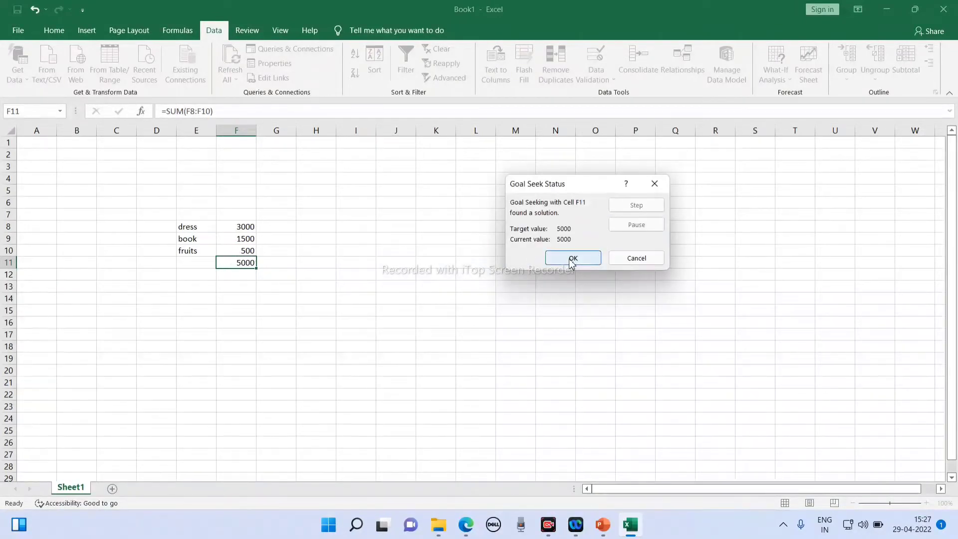
pyautogui.click(572, 258)
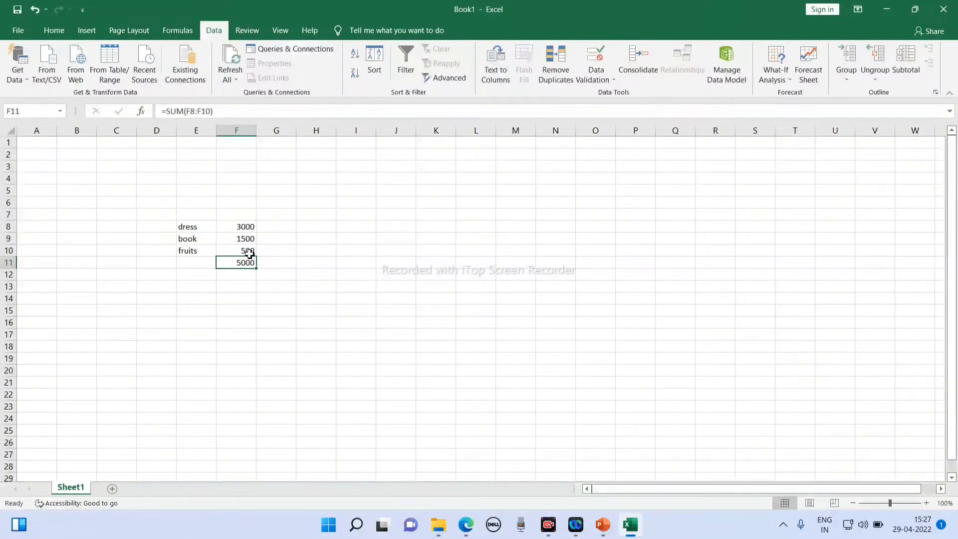
# - Examine the fruits amount in F10, the total in F11 and the dress amount in F8
pyautogui.click(249, 253)
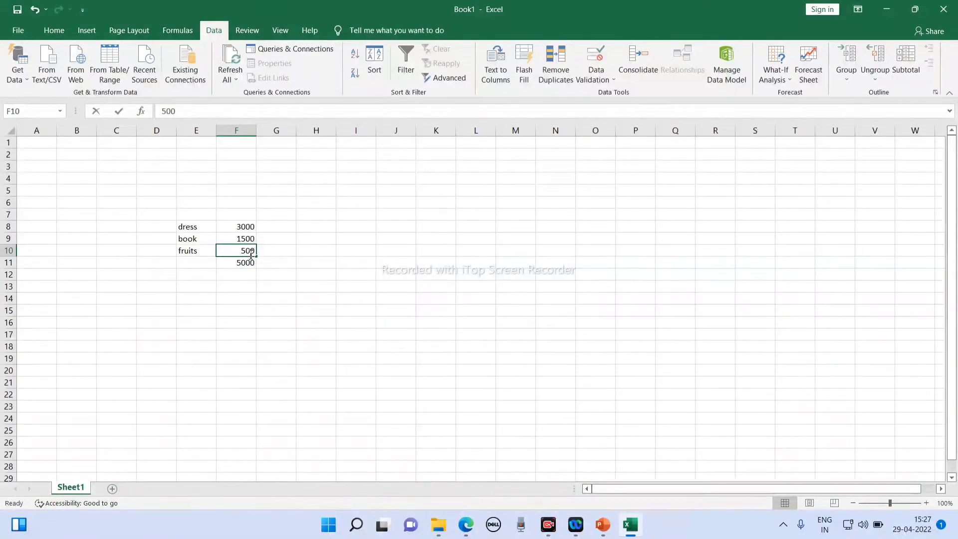
pyautogui.click(333, 346)
pyautogui.click(249, 261)
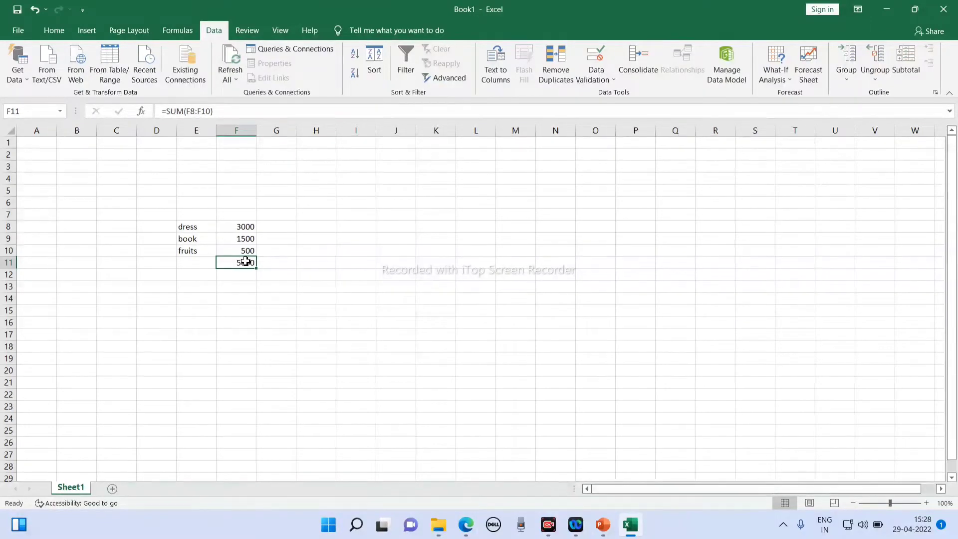
pyautogui.click(243, 228)
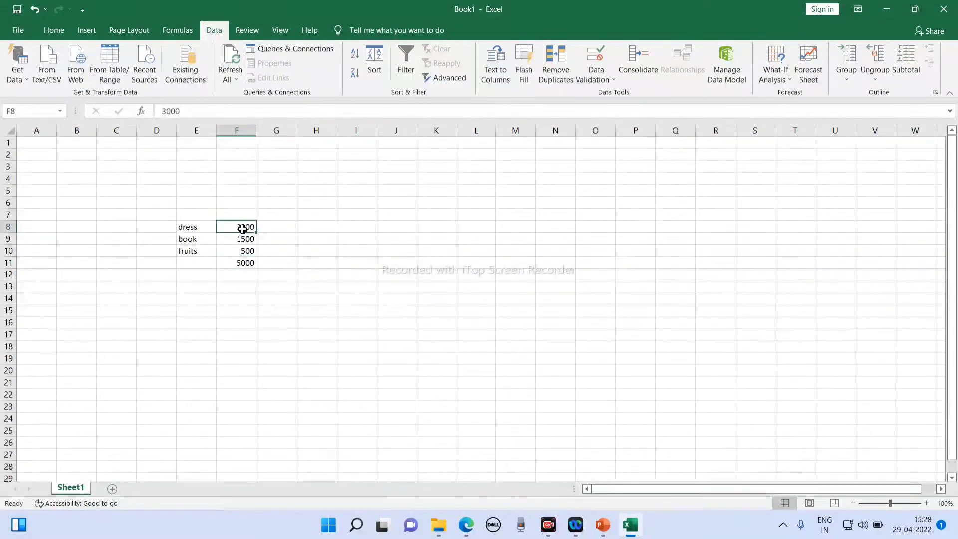
pyautogui.click(318, 337)
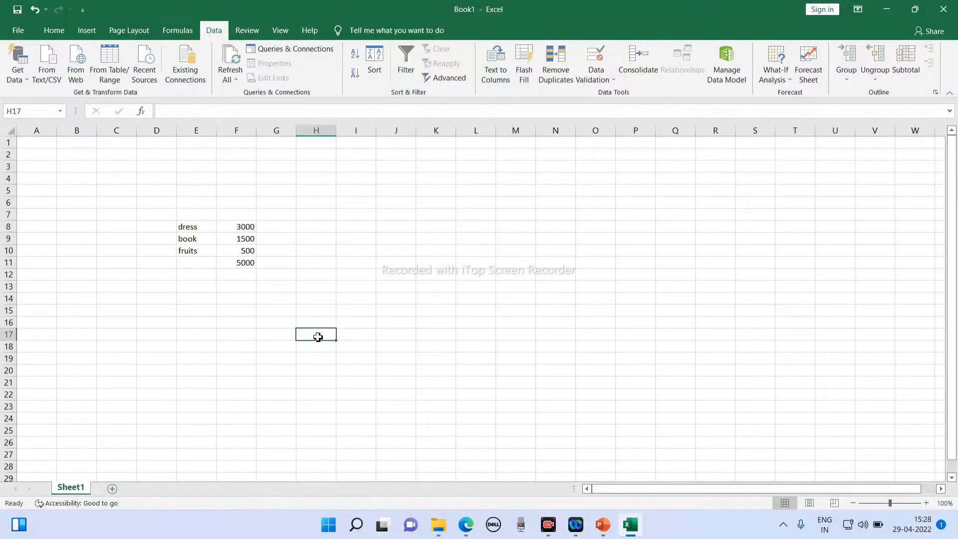
pyautogui.click(252, 265)
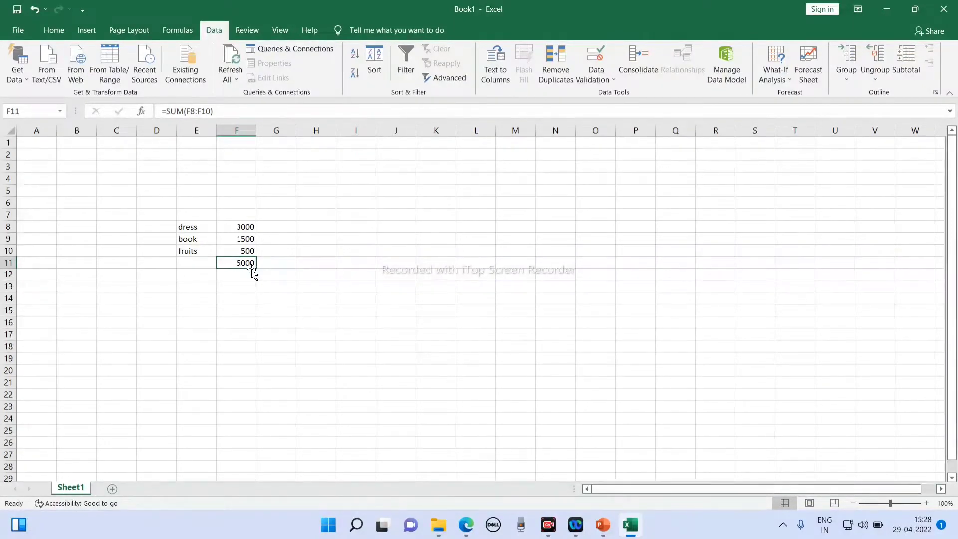
pyautogui.click(300, 321)
pyautogui.click(240, 263)
pyautogui.click(298, 321)
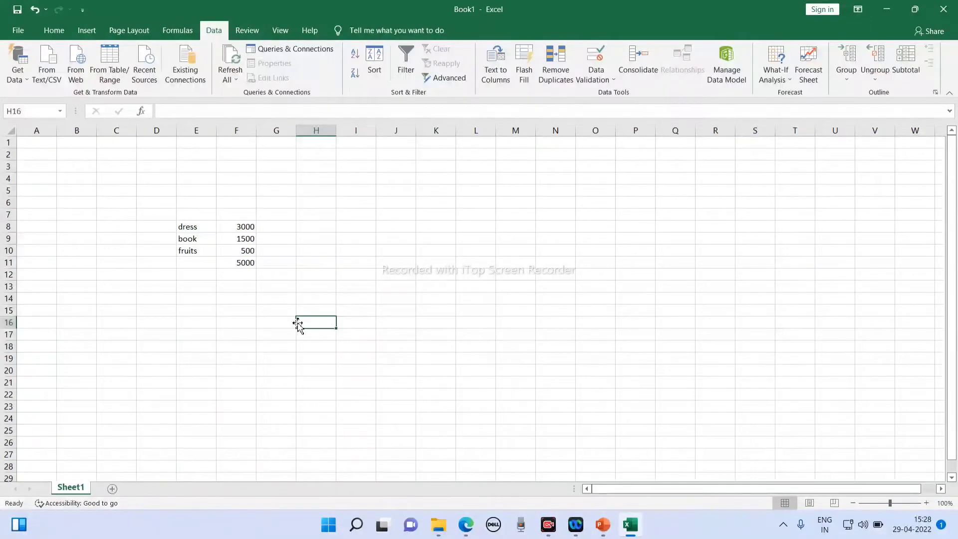
# - Run Goal Seek to bring the total in F11 to 7000 by changing the dress amount in F8, and accept the solution
pyautogui.click(244, 264)
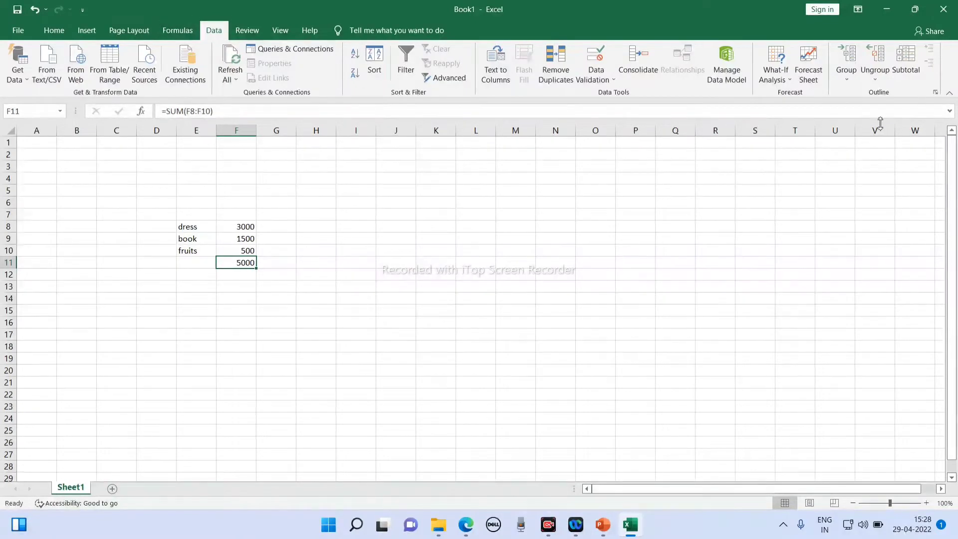
pyautogui.click(783, 82)
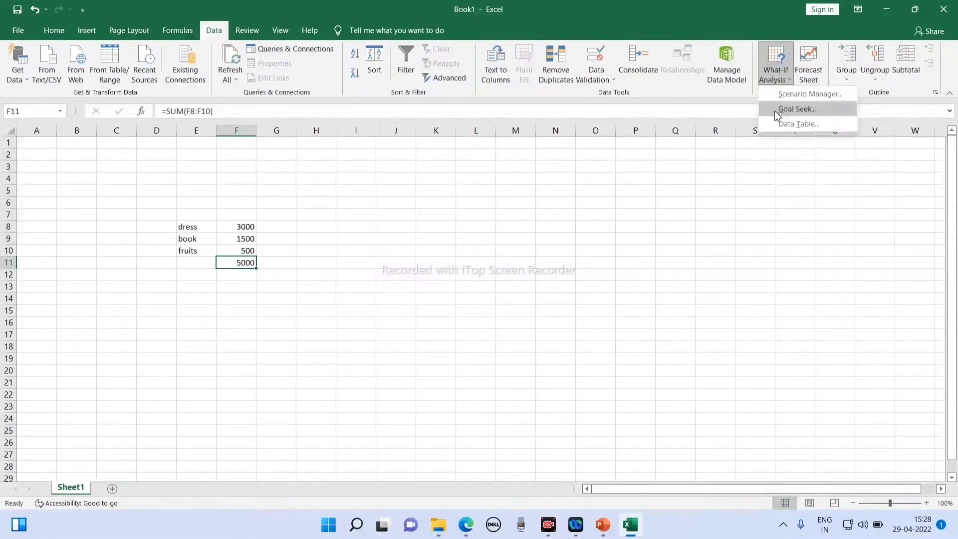
pyautogui.click(797, 109)
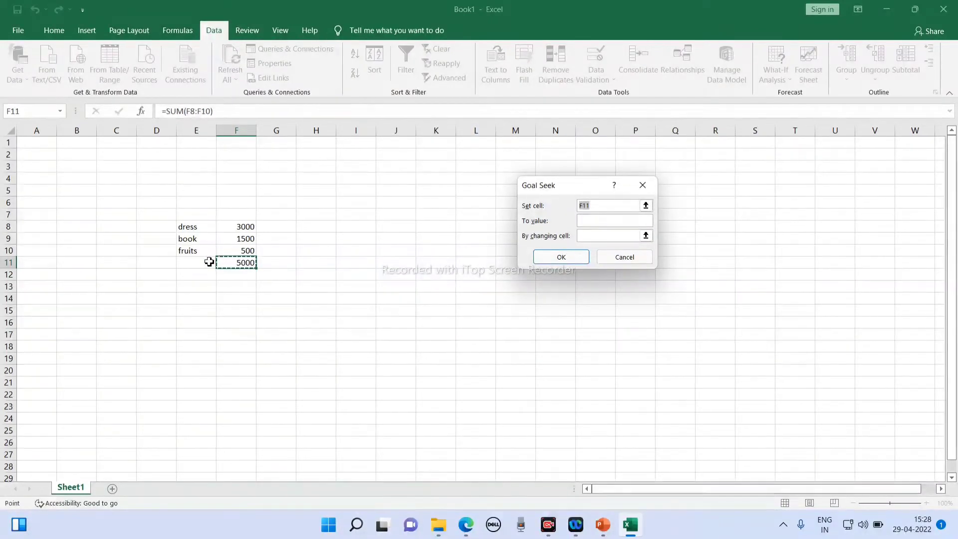
pyautogui.click(615, 220)
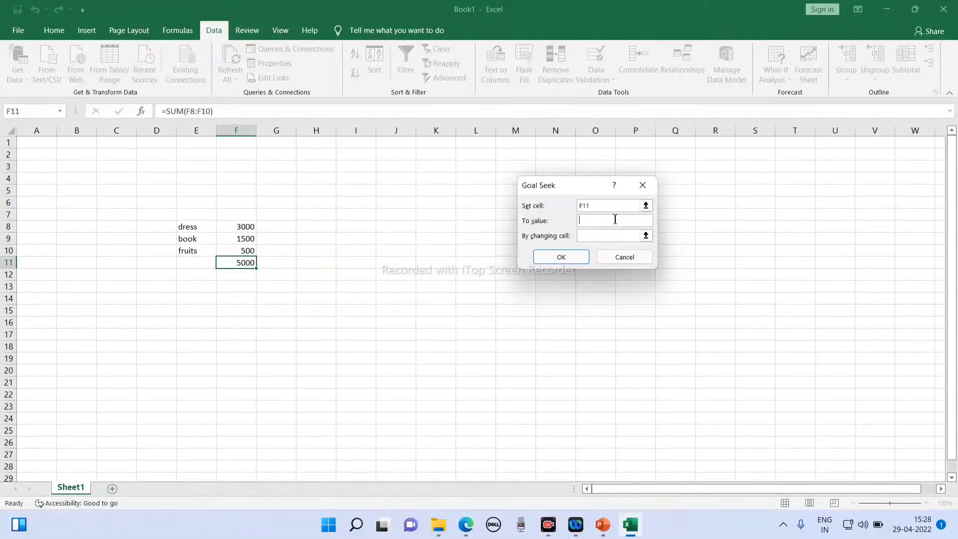
pyautogui.write('7000')
pyautogui.click(600, 234)
pyautogui.click(239, 227)
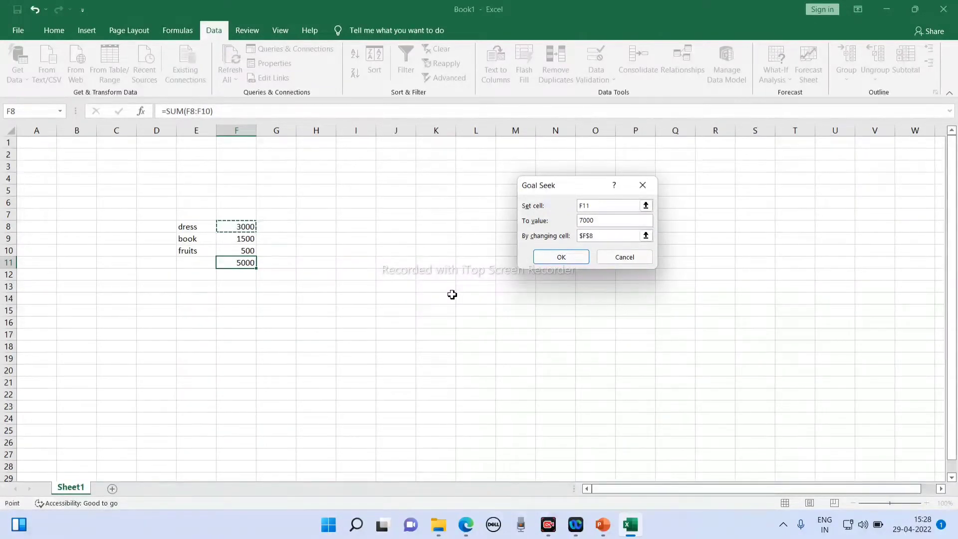
pyautogui.click(572, 256)
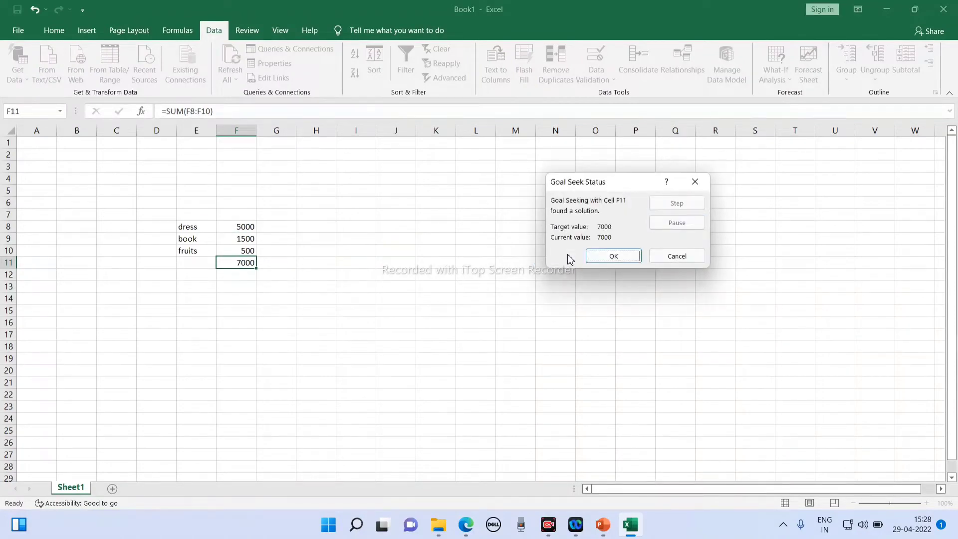
pyautogui.click(618, 257)
pyautogui.click(241, 231)
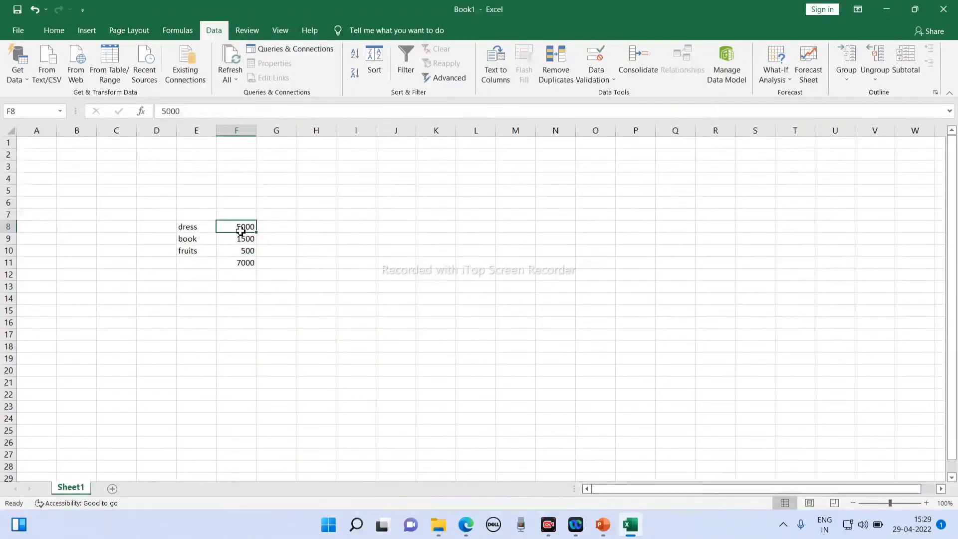
# - Create a new blank workbook and bring its empty sheet to the front
pyautogui.click(246, 262)
pyautogui.click(357, 340)
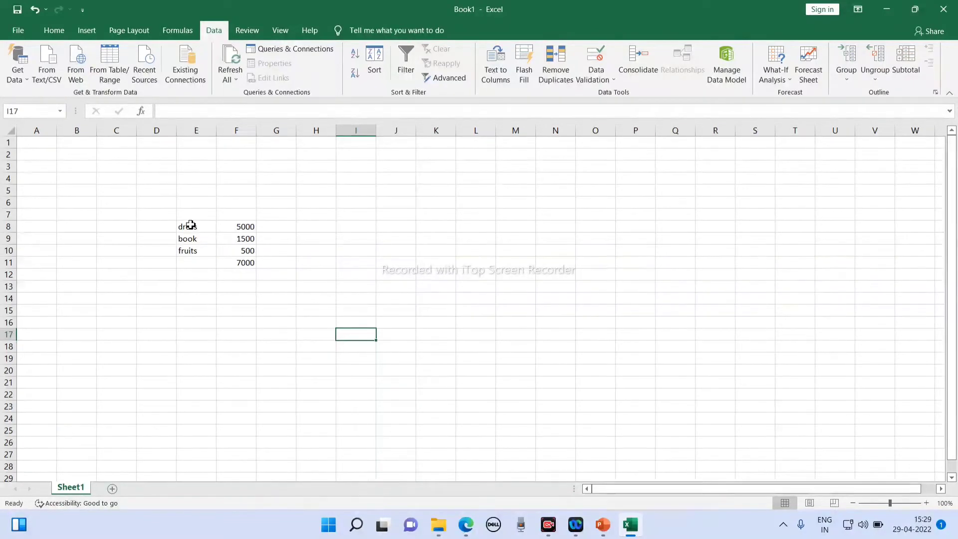
pyautogui.click(18, 30)
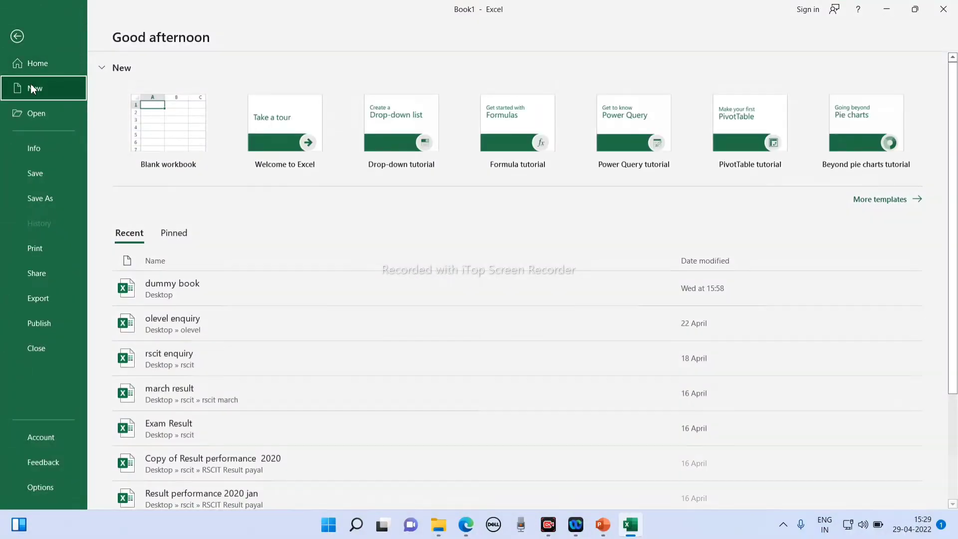
pyautogui.click(31, 88)
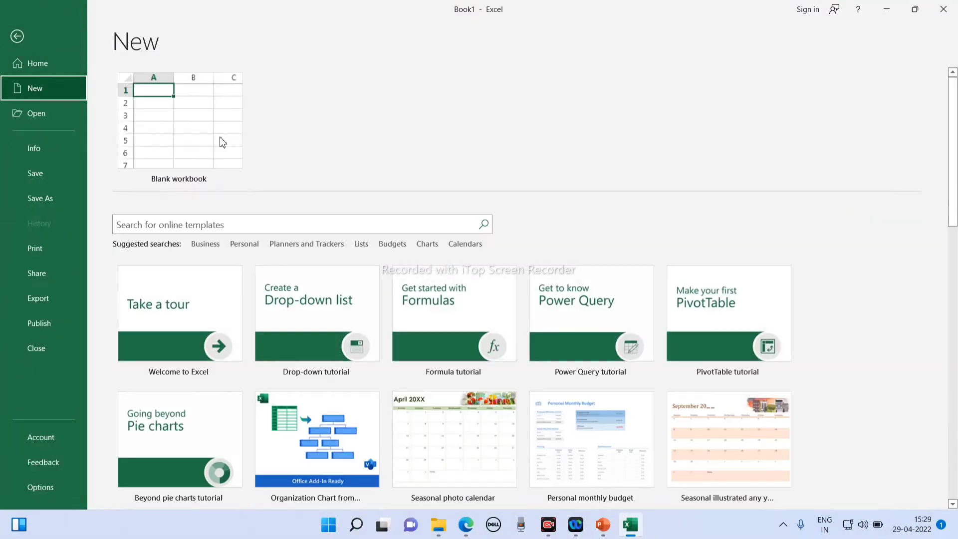
pyautogui.click(199, 122)
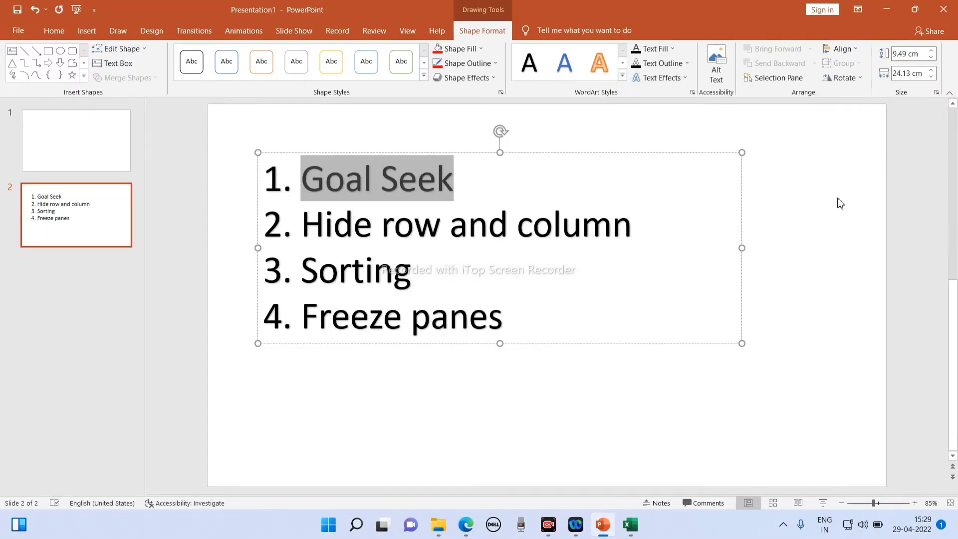
pyautogui.click(888, 10)
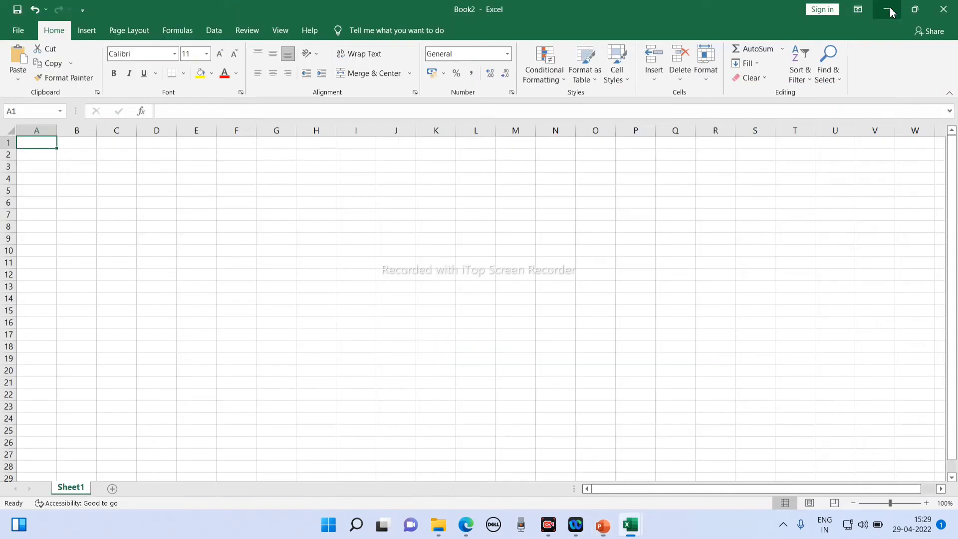
# - Enter a list of five people's first names in cells A2 through A6
pyautogui.click(36, 159)
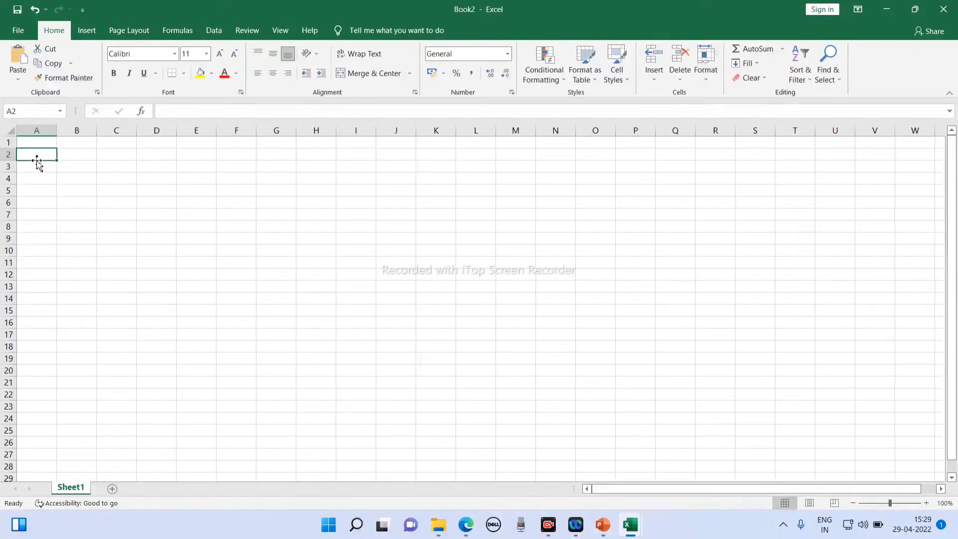
pyautogui.write('s')
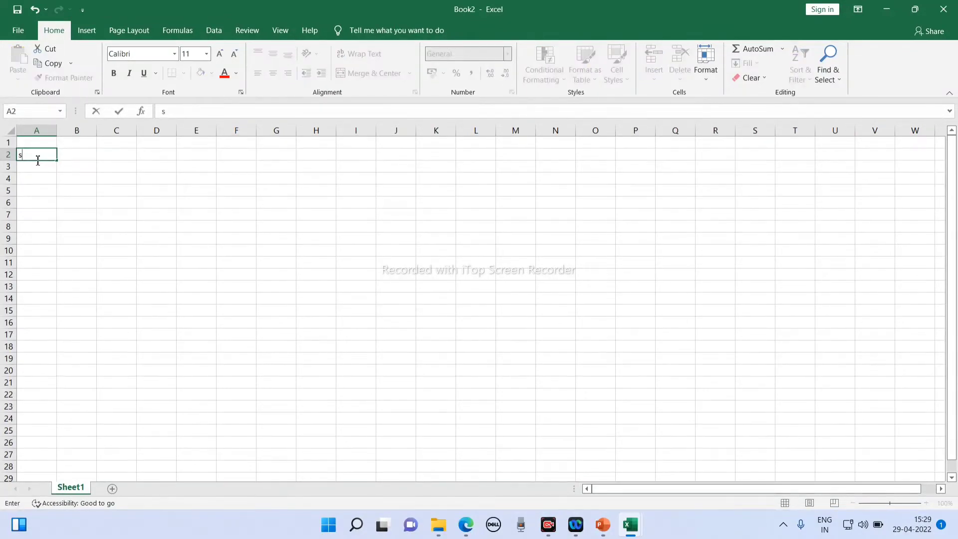
pyautogui.write('hyam')
pyautogui.press('Return')
pyautogui.write('Ra')
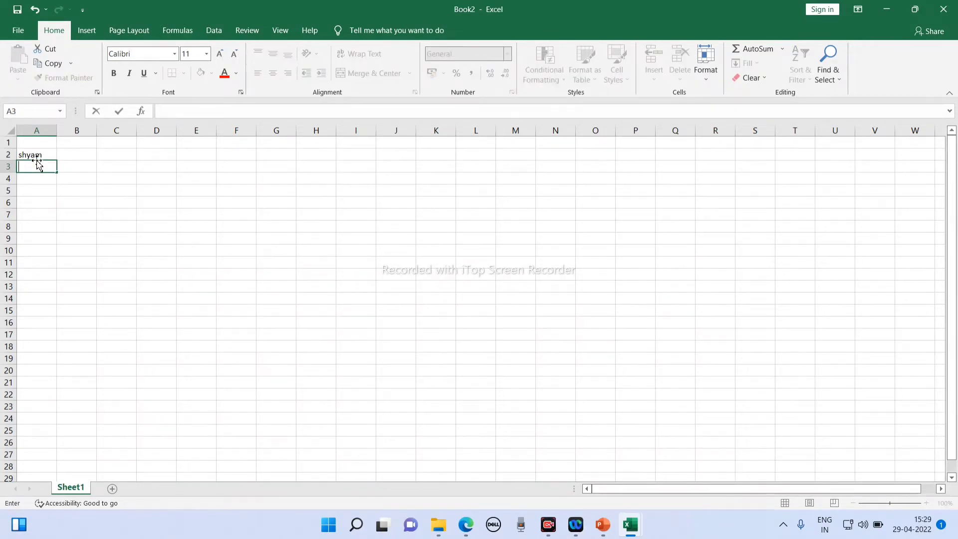
pyautogui.write('m')
pyautogui.press('Return')
pyautogui.write('Arti')
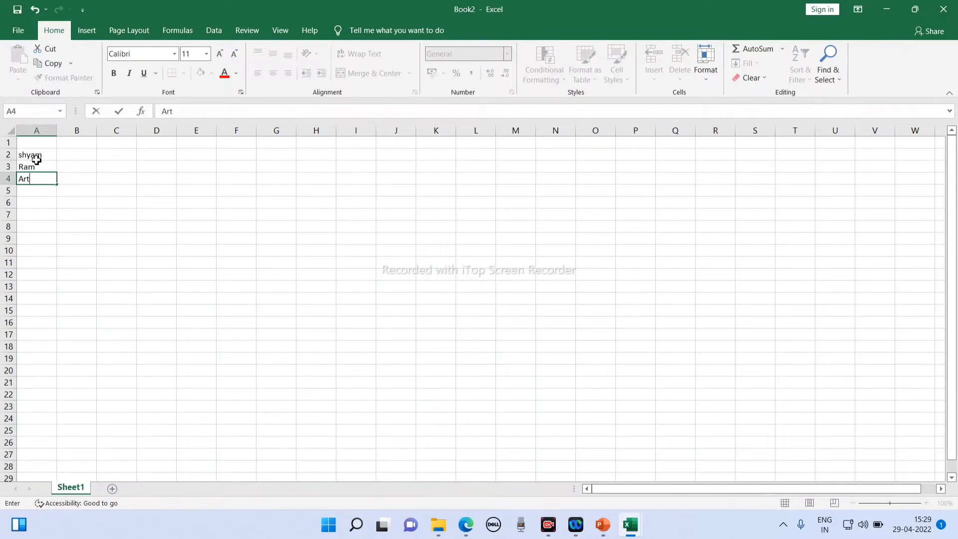
pyautogui.click(33, 191)
pyautogui.write('jyoti')
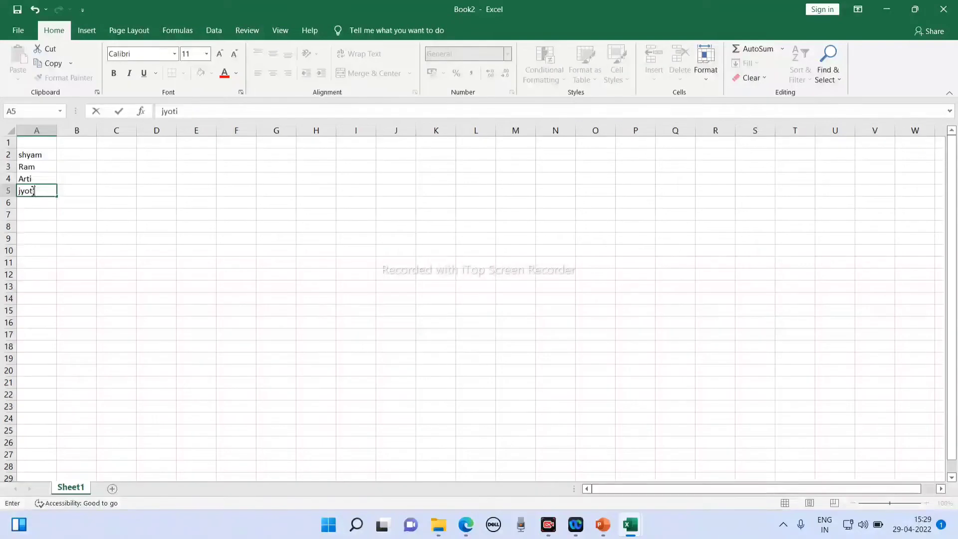
pyautogui.press('Return')
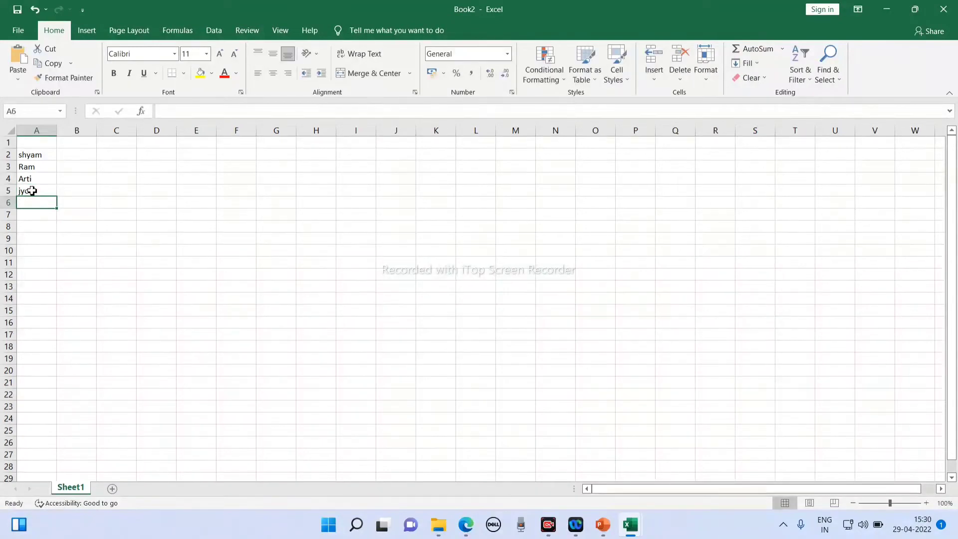
pyautogui.write('isha')
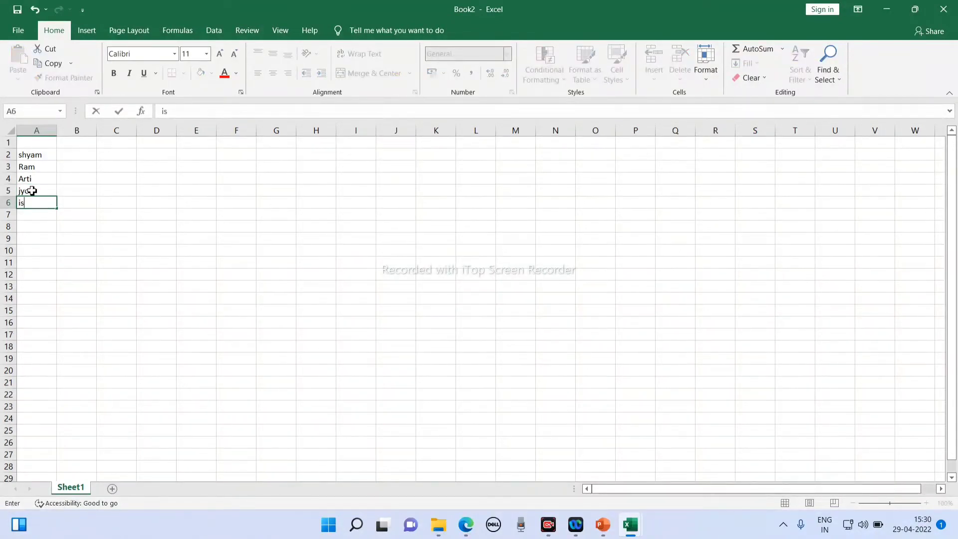
pyautogui.click(126, 238)
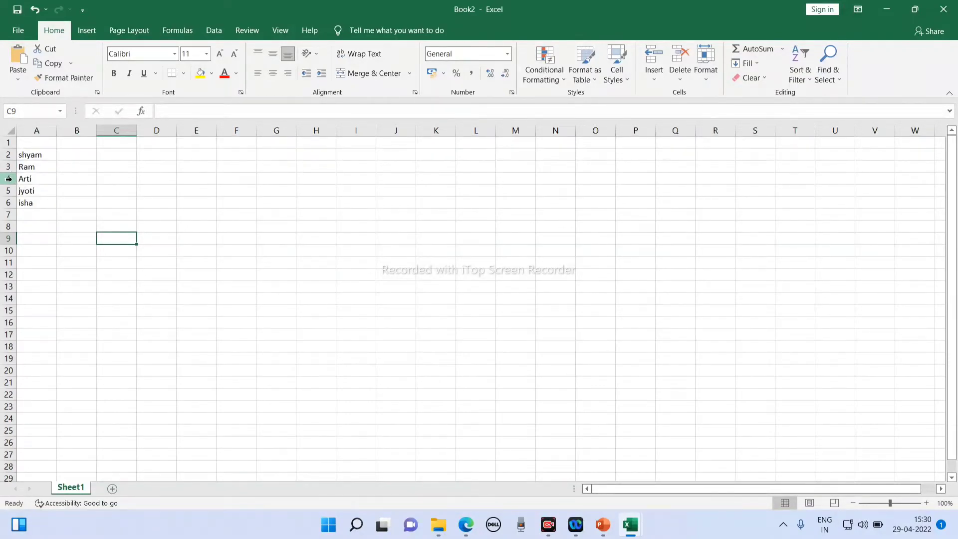
pyautogui.click(193, 378)
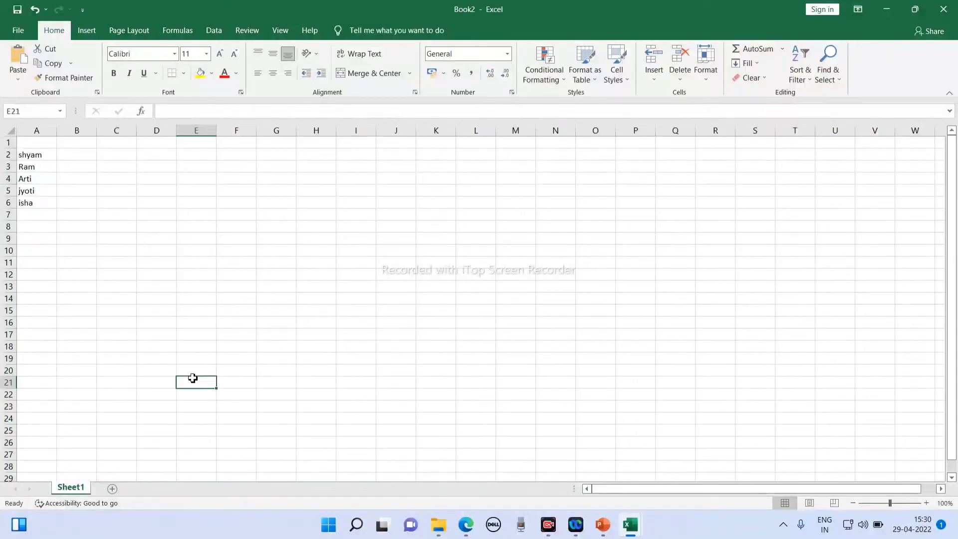
# - Hide row 4, which holds the third name in the list
pyautogui.click(7, 179)
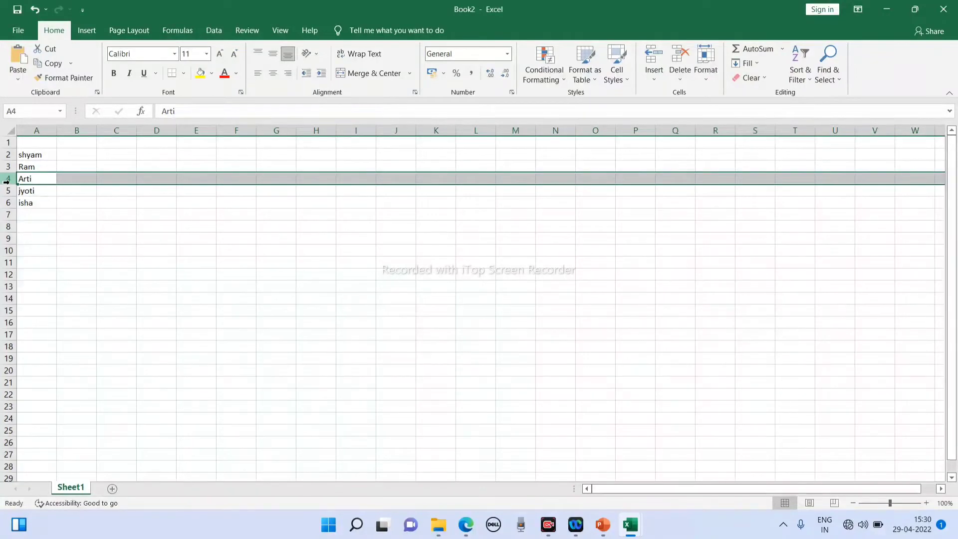
pyautogui.rightClick(9, 183)
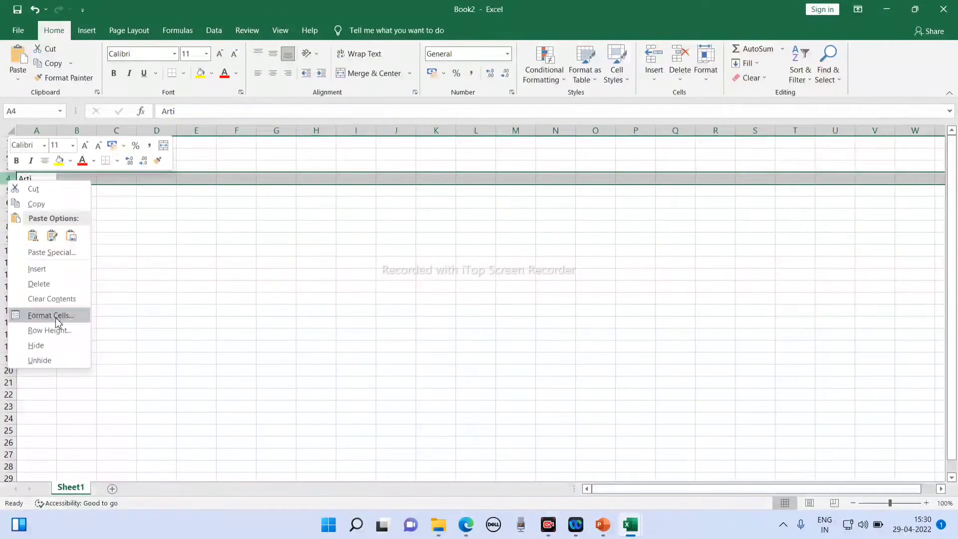
pyautogui.click(54, 348)
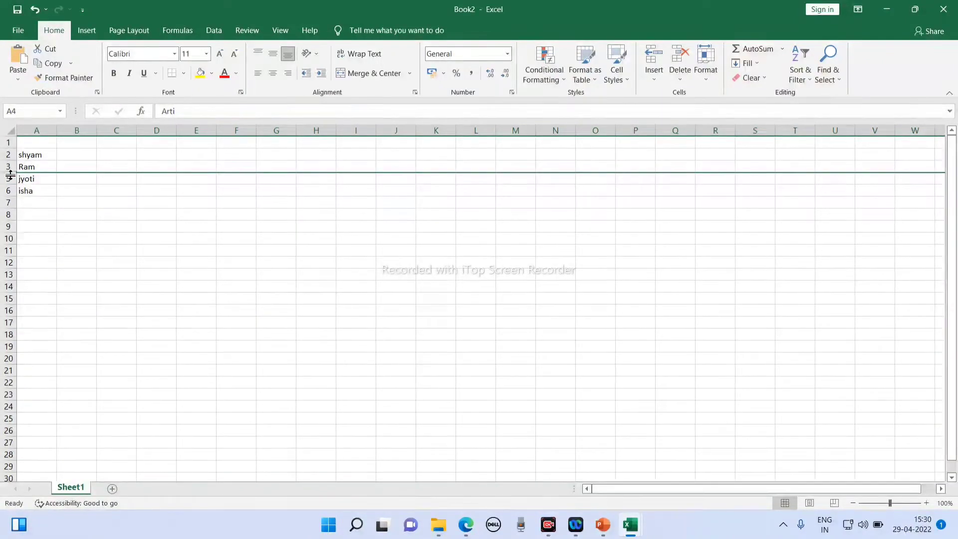
pyautogui.click(86, 293)
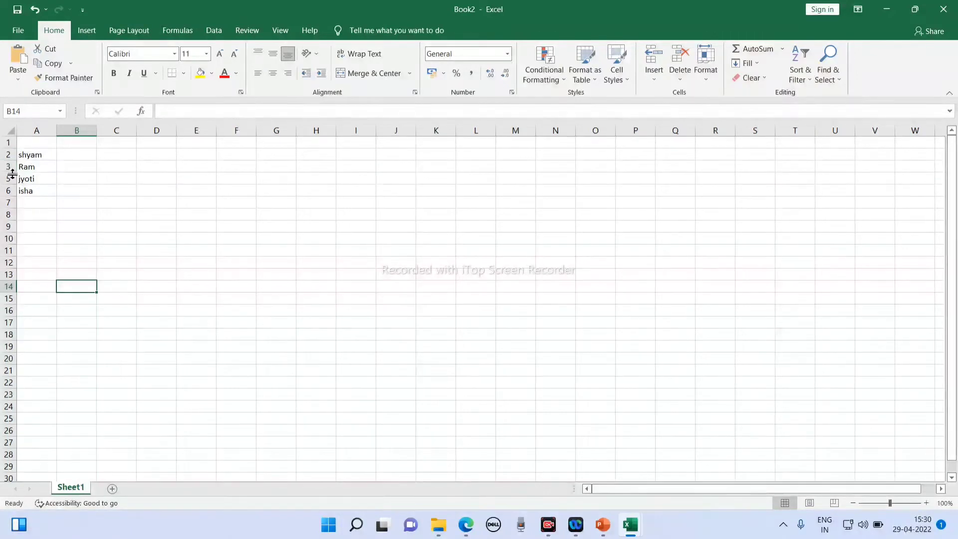
pyautogui.click(101, 249)
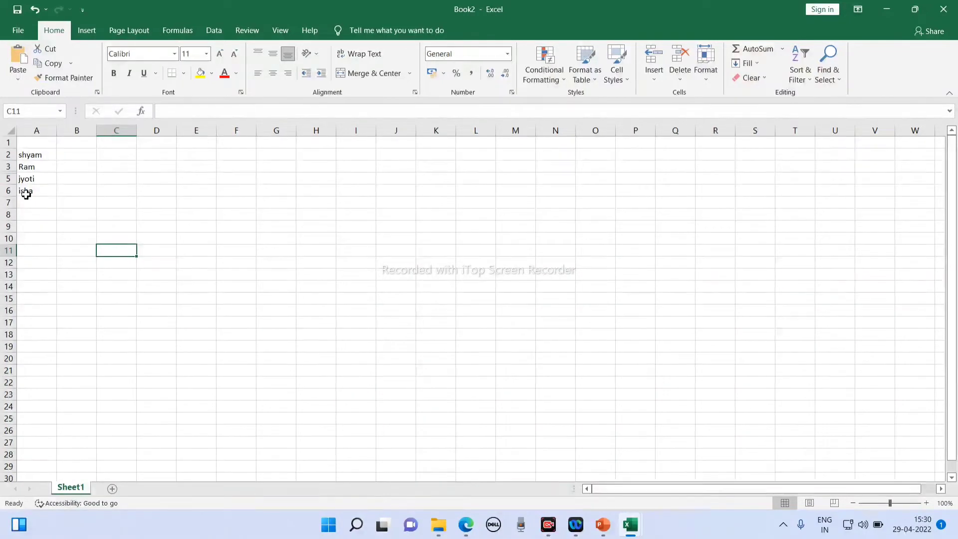
# - Unhide row 4 from the boundary between rows 3 and 5
pyautogui.moveTo(10, 172); pyautogui.dragTo(9, 173)
pyautogui.hotkey('ctrl', 'z')
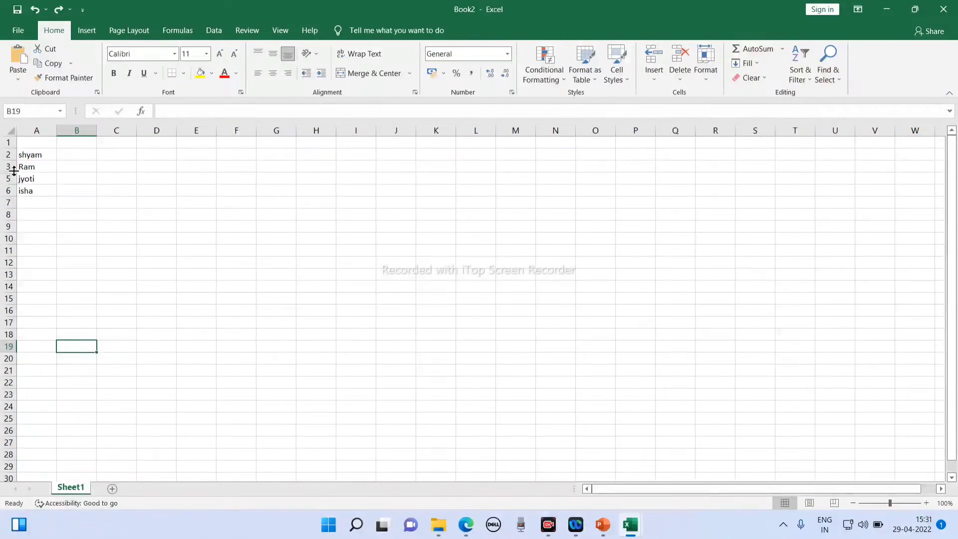
pyautogui.click(11, 172)
pyautogui.doubleClick(9, 173)
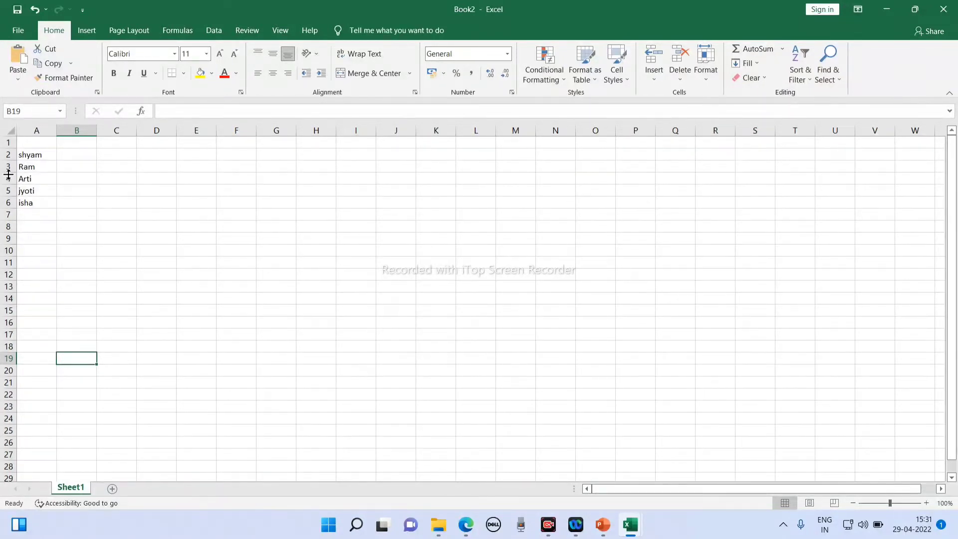
pyautogui.click(193, 236)
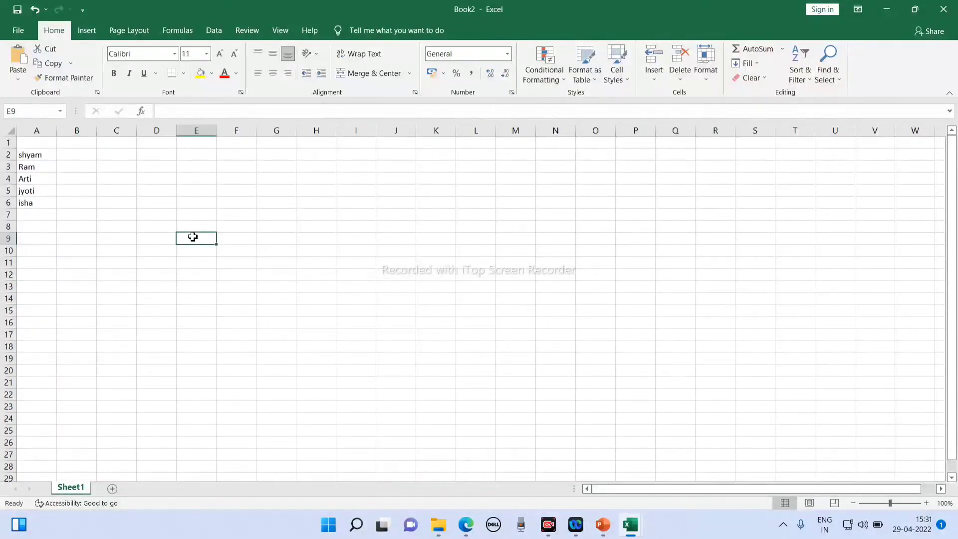
pyautogui.click(95, 227)
pyautogui.click(220, 299)
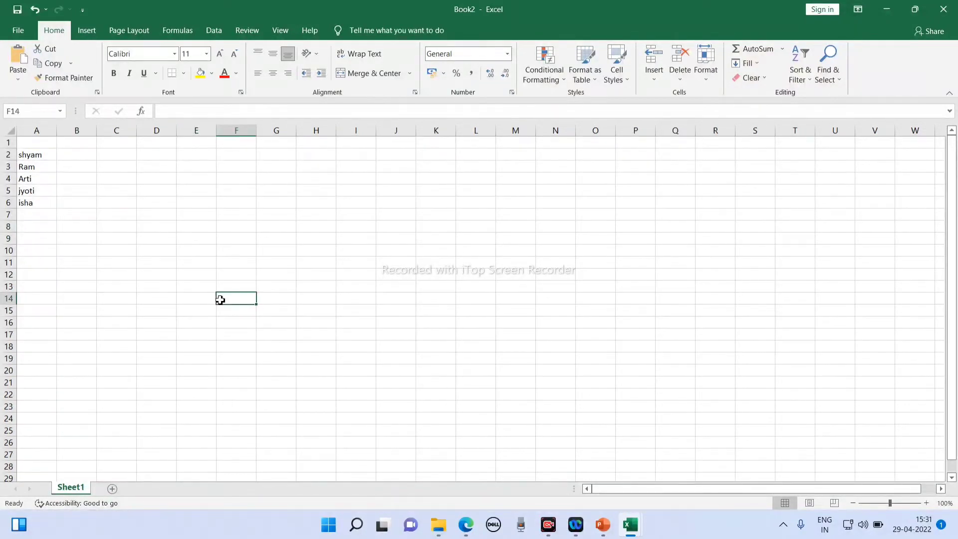
# - Hide column A, which contains the list of names
pyautogui.click(35, 131)
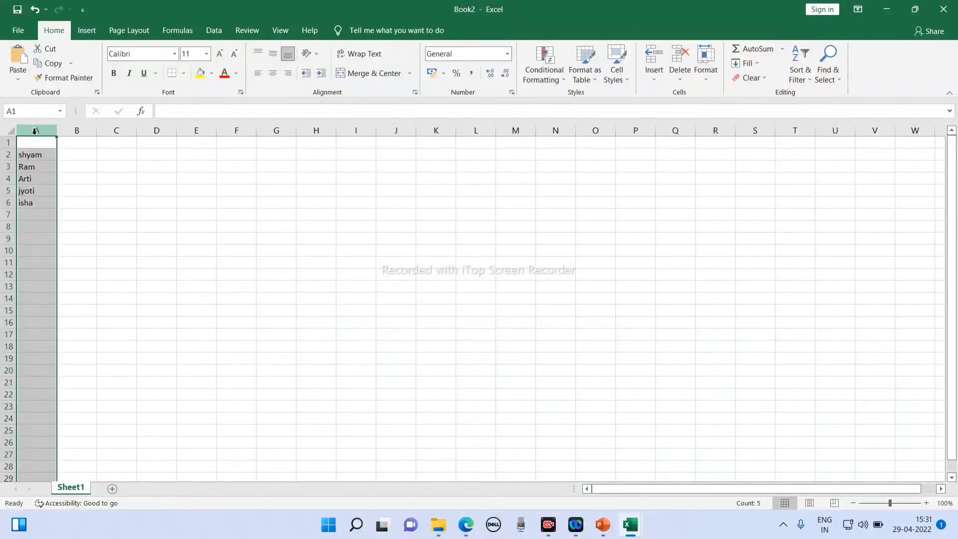
pyautogui.rightClick(35, 132)
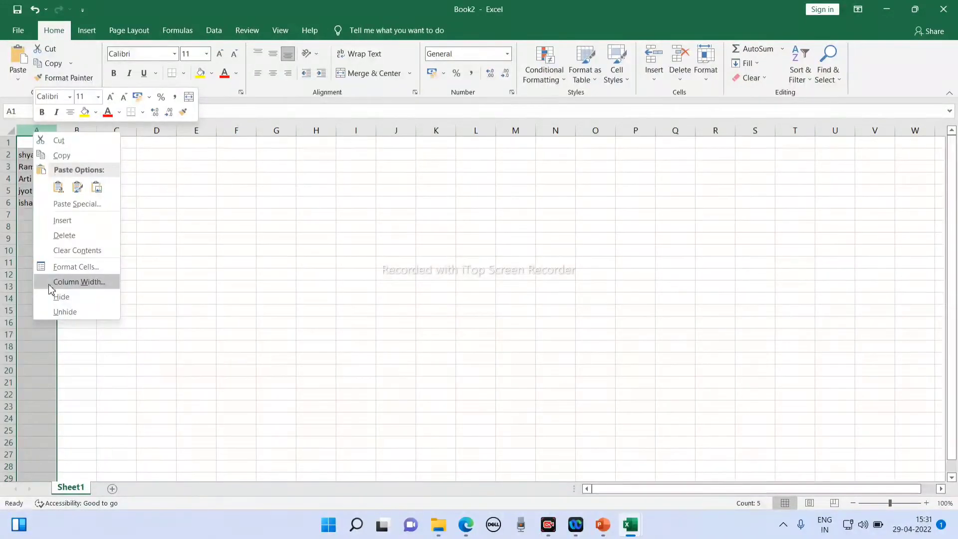
pyautogui.click(68, 296)
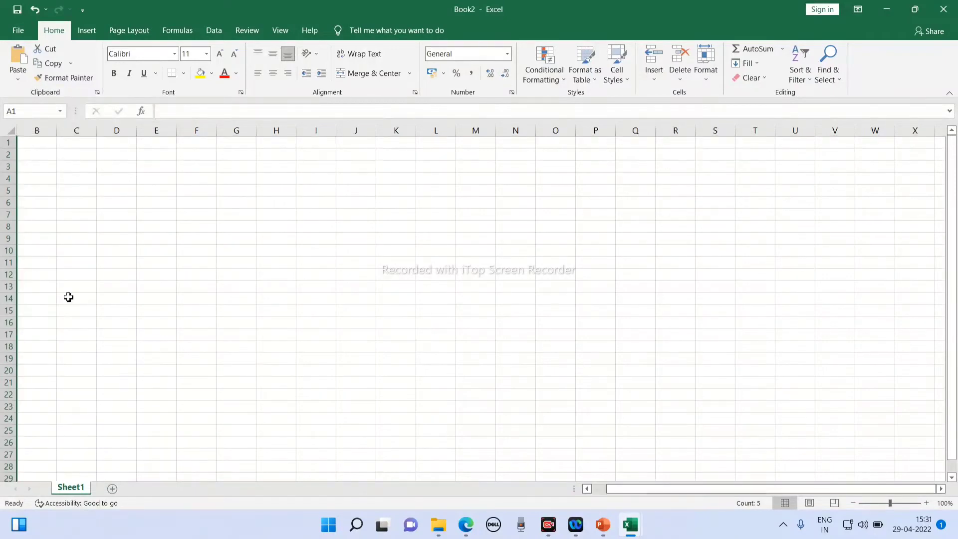
# - Unhide column A from the sheet edge beside column B
pyautogui.click(20, 130)
pyautogui.rightClick(18, 133)
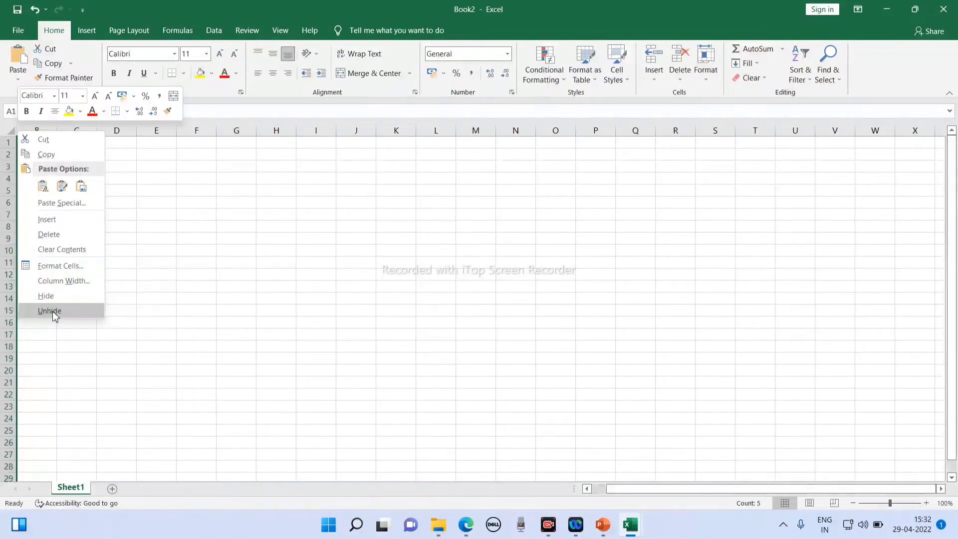
pyautogui.click(49, 310)
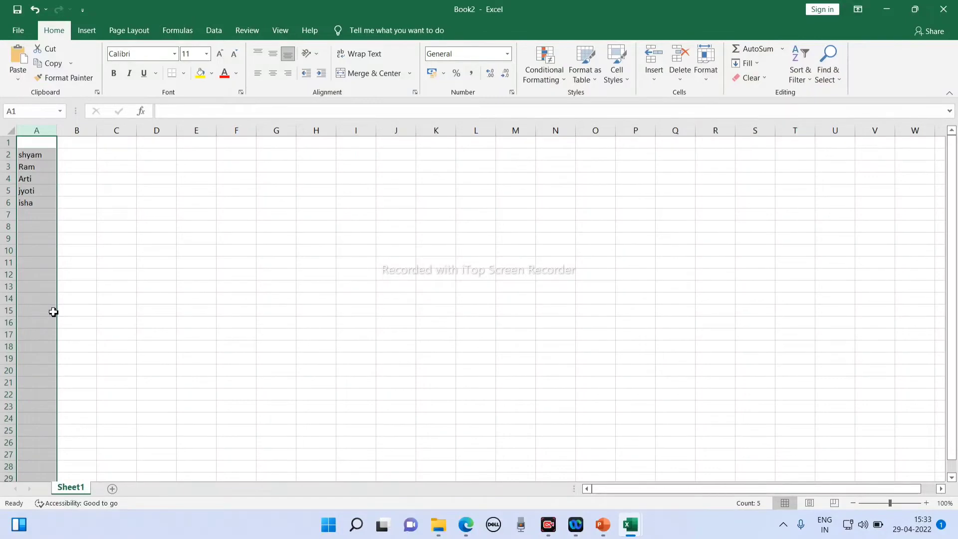
pyautogui.click(266, 332)
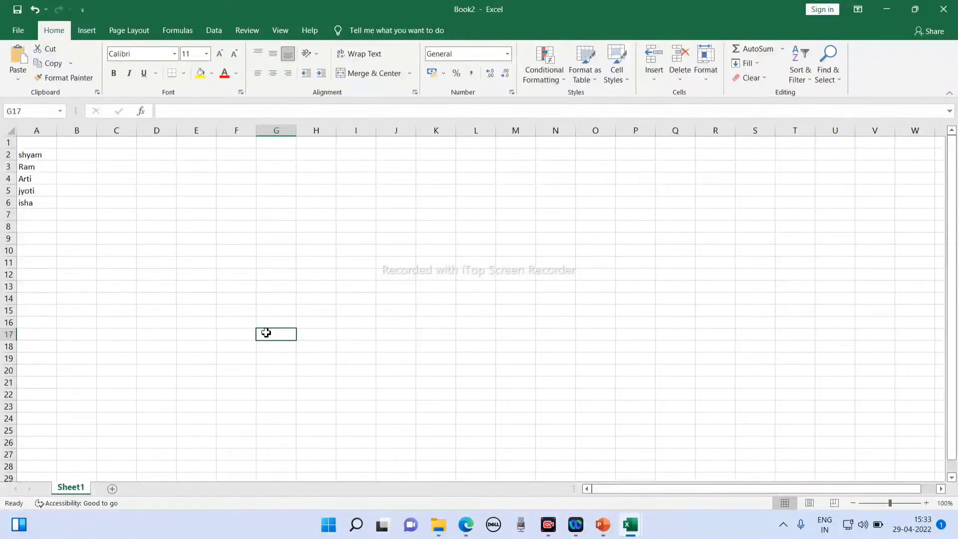
pyautogui.click(219, 212)
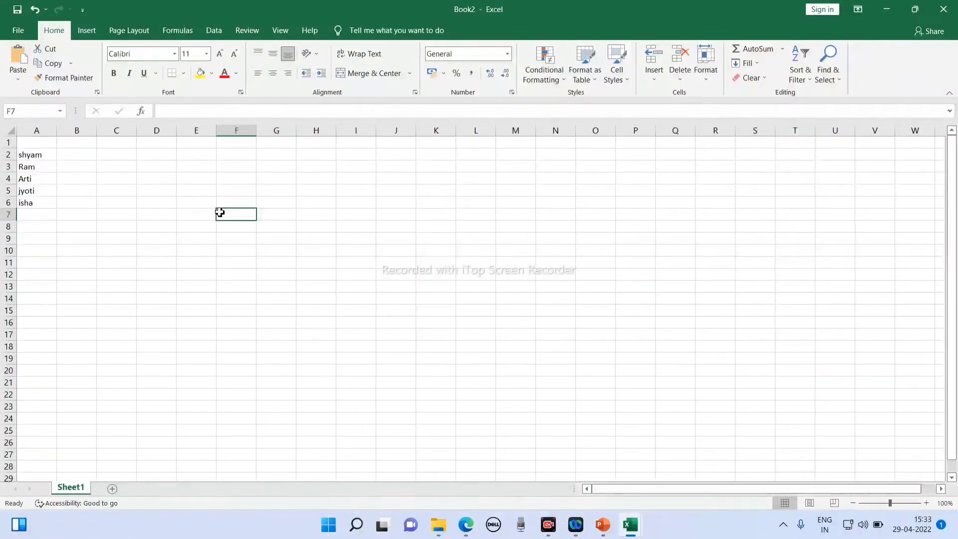
# - Sort the names in A2:A6 alphabetically from A to Z
pyautogui.moveTo(26, 154); pyautogui.dragTo(30, 203)
pyautogui.click(188, 276)
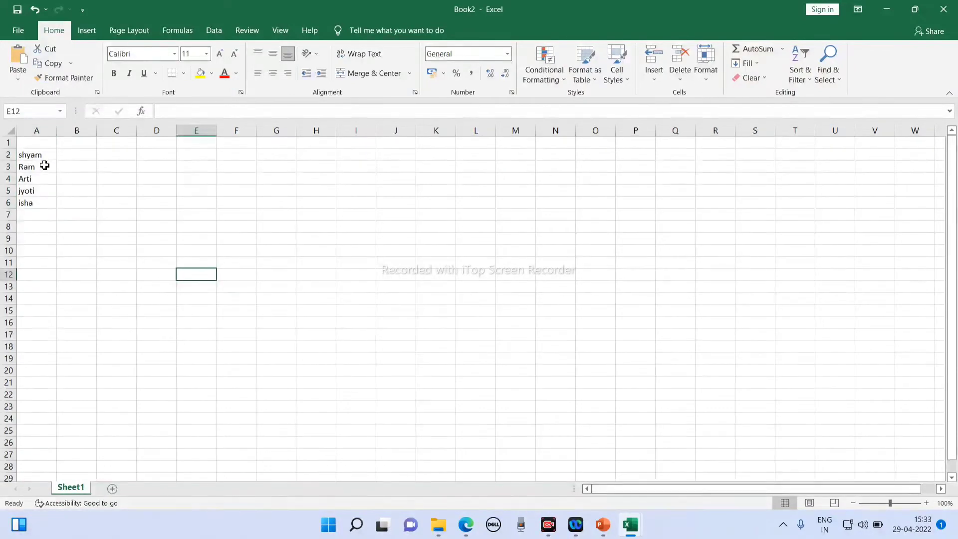
pyautogui.moveTo(40, 154); pyautogui.dragTo(56, 201)
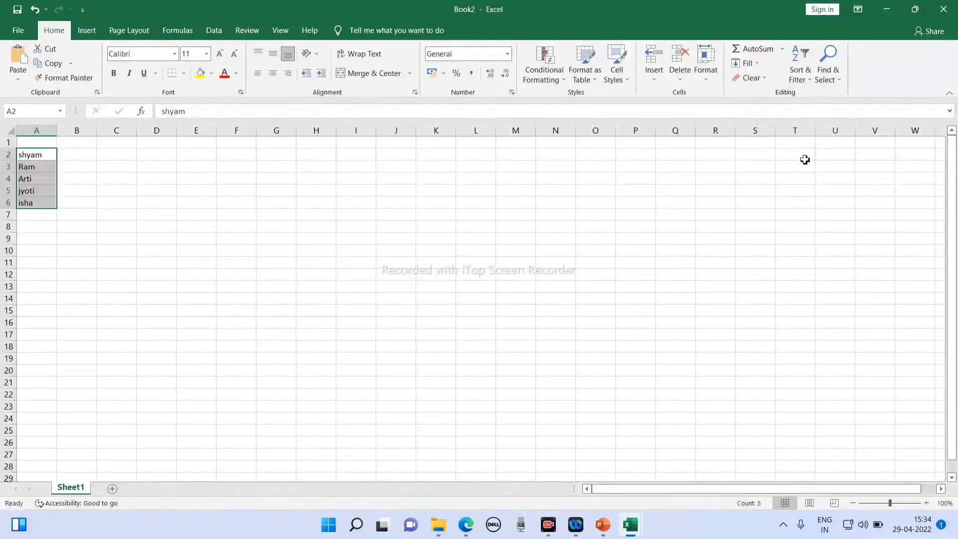
pyautogui.click(803, 72)
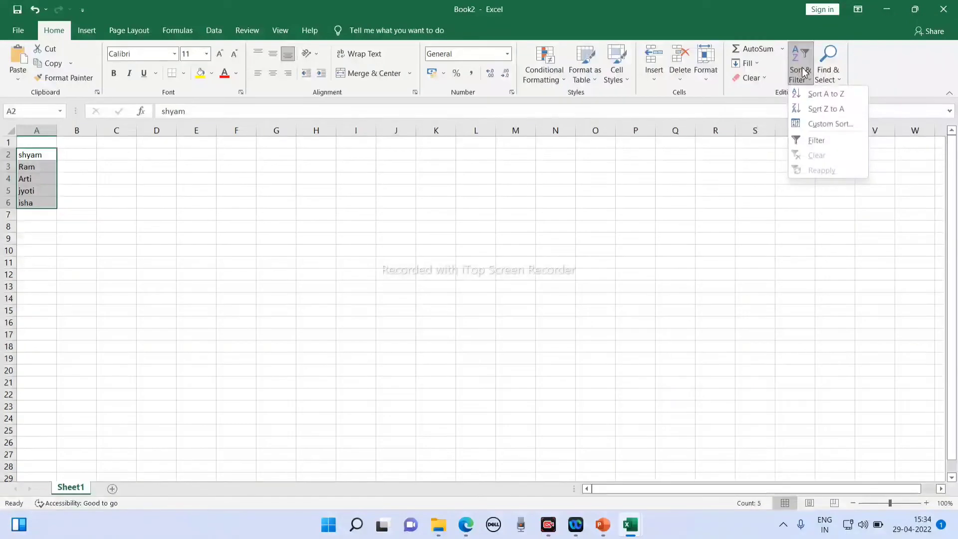
pyautogui.click(822, 94)
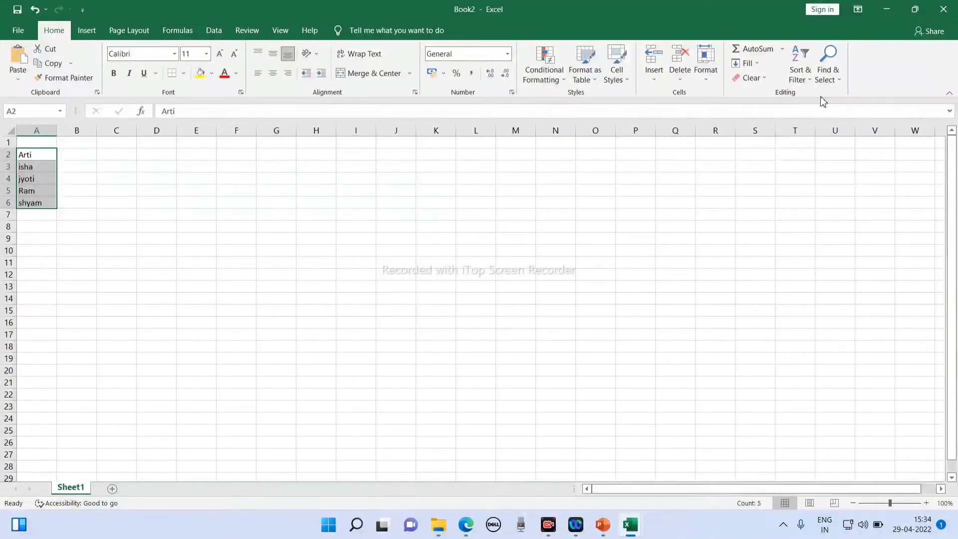
pyautogui.click(153, 291)
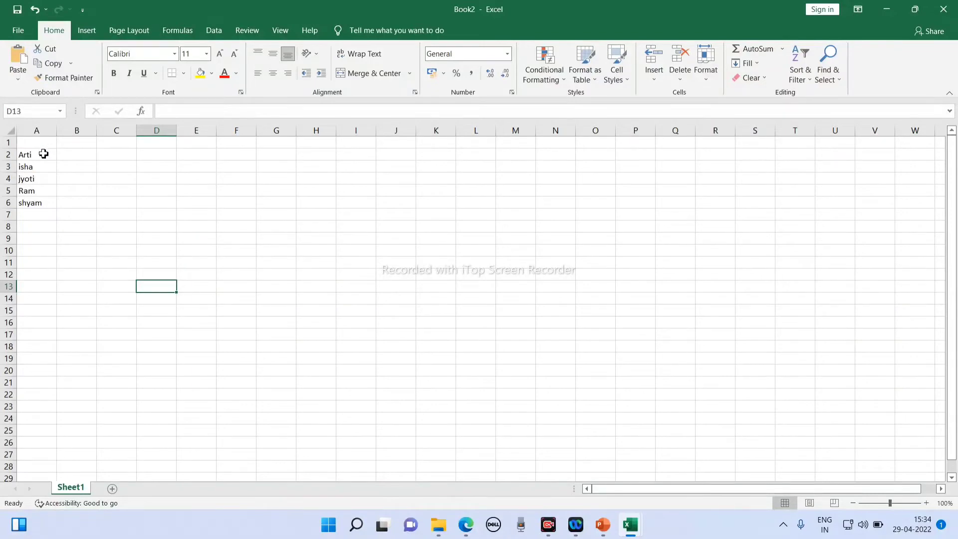
# - Move the list of names from A2:A6 to B8:B12
pyautogui.click(44, 154)
pyautogui.hotkey('ctrl', 'z')
# - Enter the roll numbers 101 in A8 and 102 in A9, beside the first two names
pyautogui.click(42, 229)
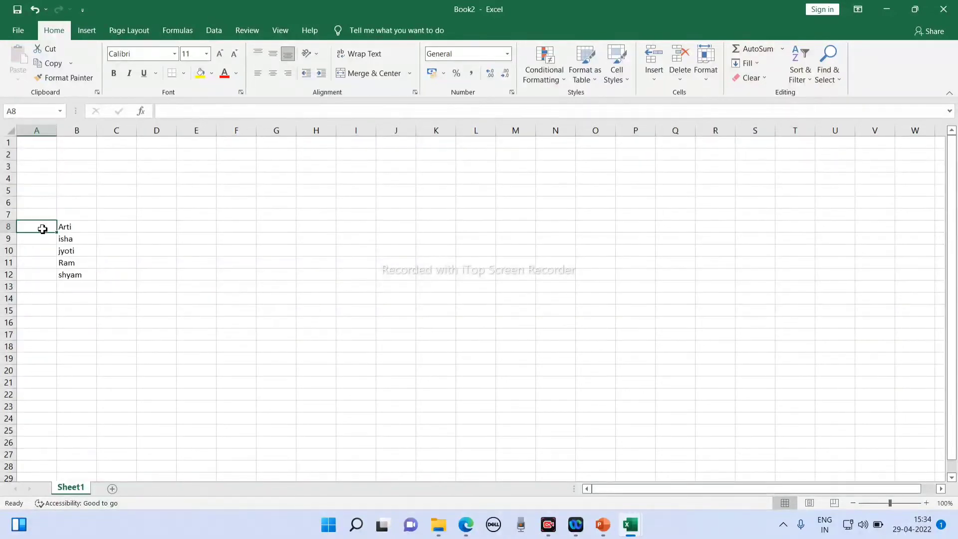
pyautogui.write('101')
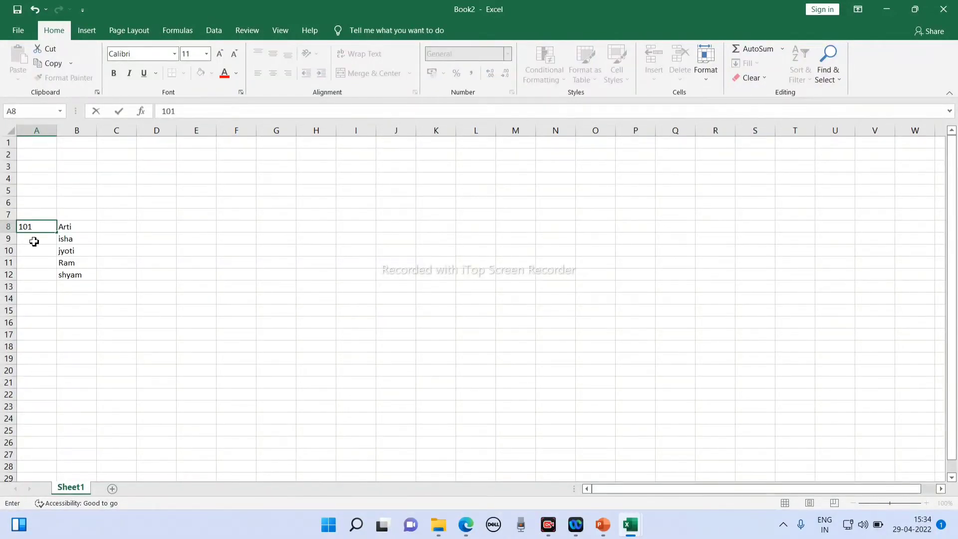
pyautogui.click(34, 242)
pyautogui.write('10')
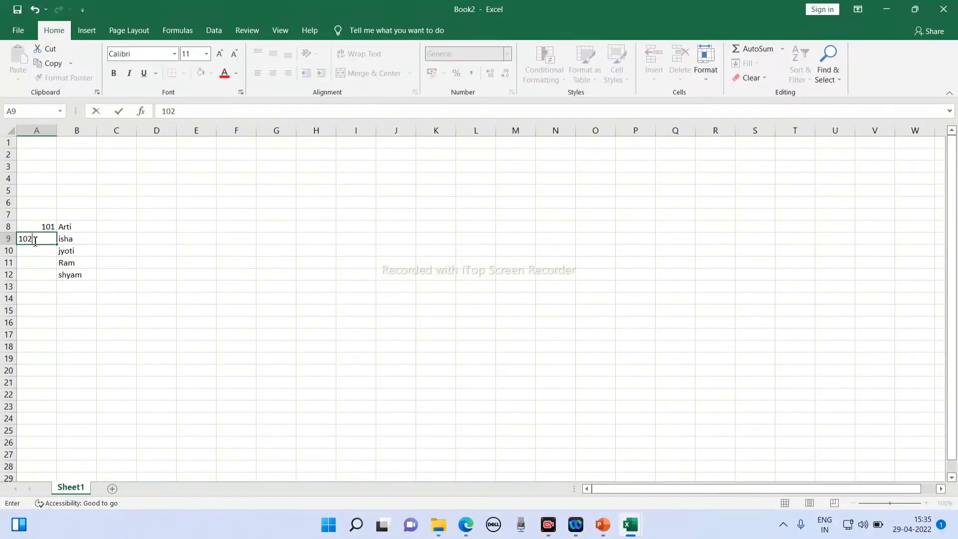
pyautogui.write('2')
pyautogui.click(239, 332)
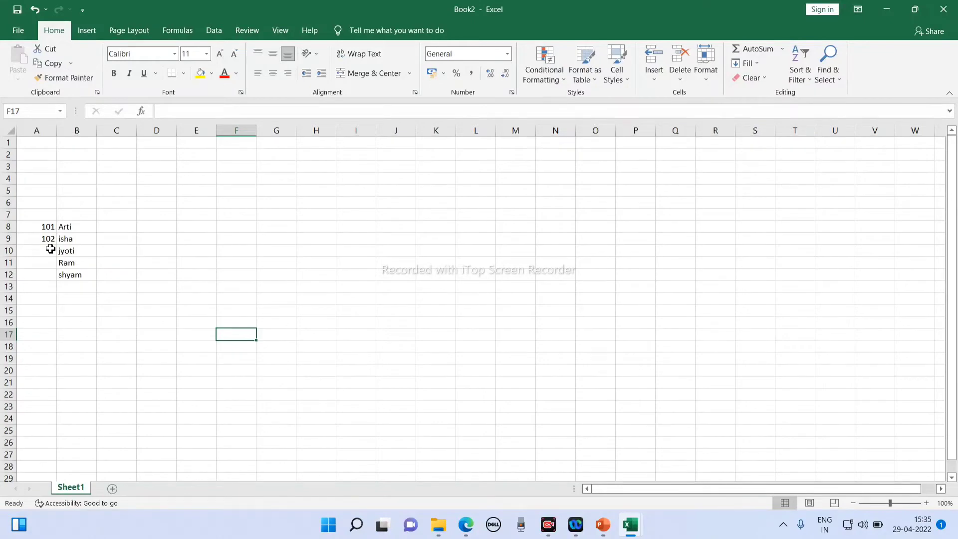
# - Fill the number series from A8:A9 down to A12, alongside the last name
pyautogui.click(110, 288)
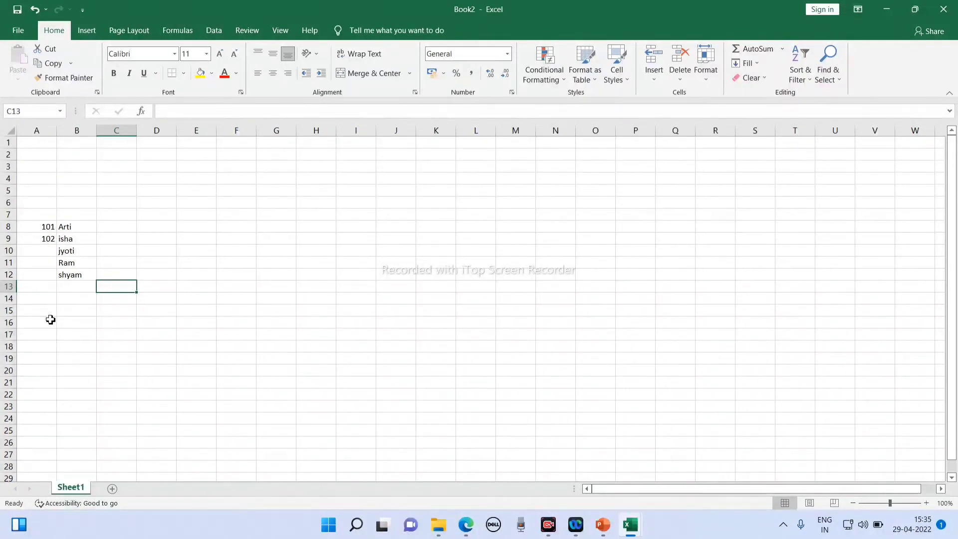
pyautogui.click(214, 320)
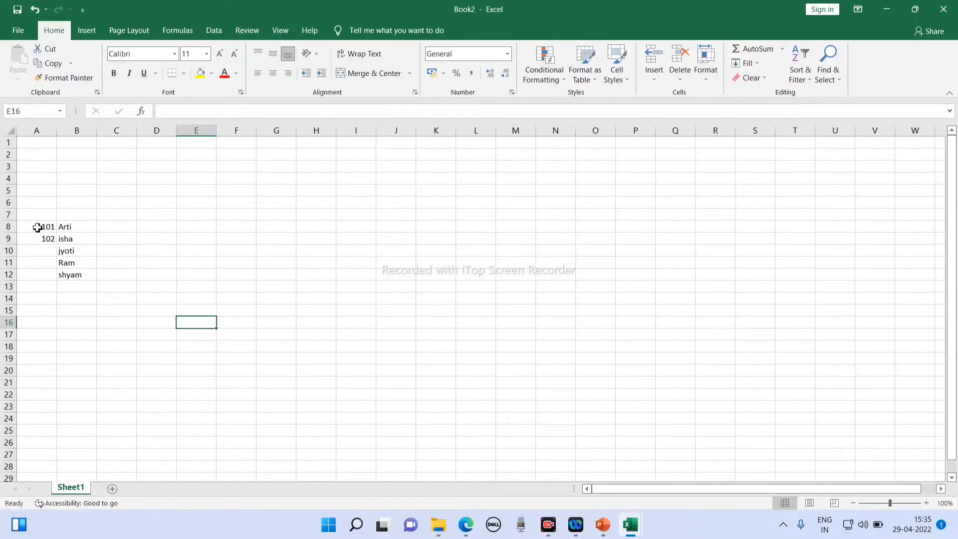
pyautogui.moveTo(38, 228); pyautogui.dragTo(39, 238)
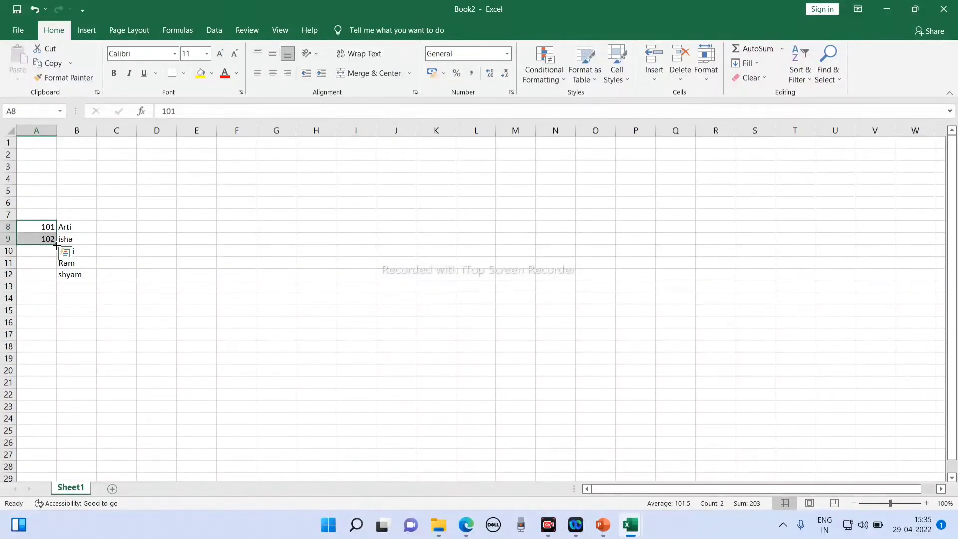
pyautogui.moveTo(57, 245); pyautogui.dragTo(57, 246)
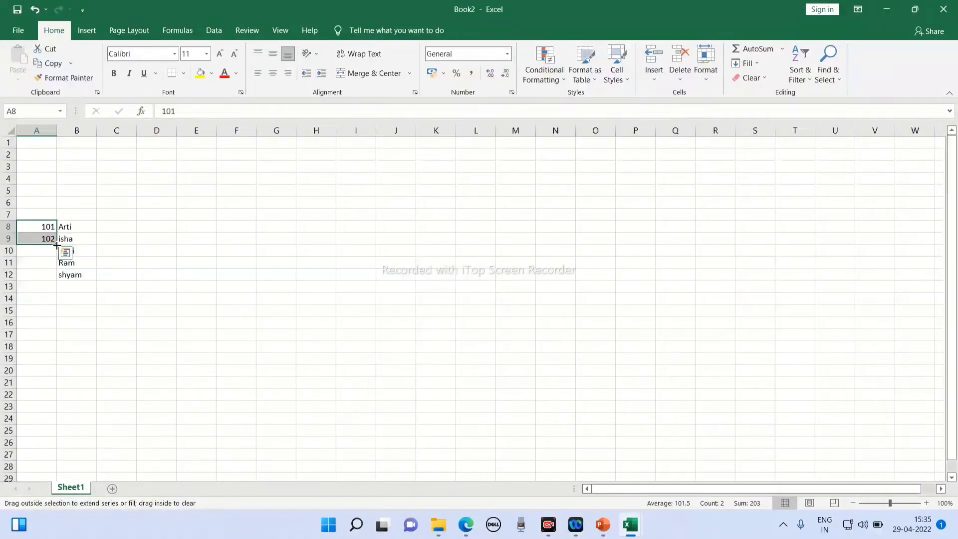
pyautogui.moveTo(57, 246); pyautogui.dragTo(58, 280)
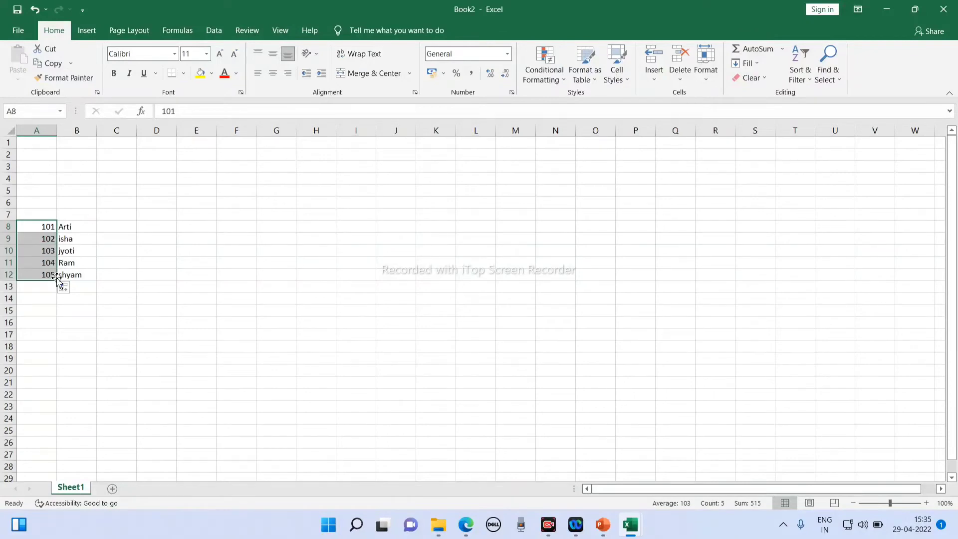
pyautogui.click(207, 312)
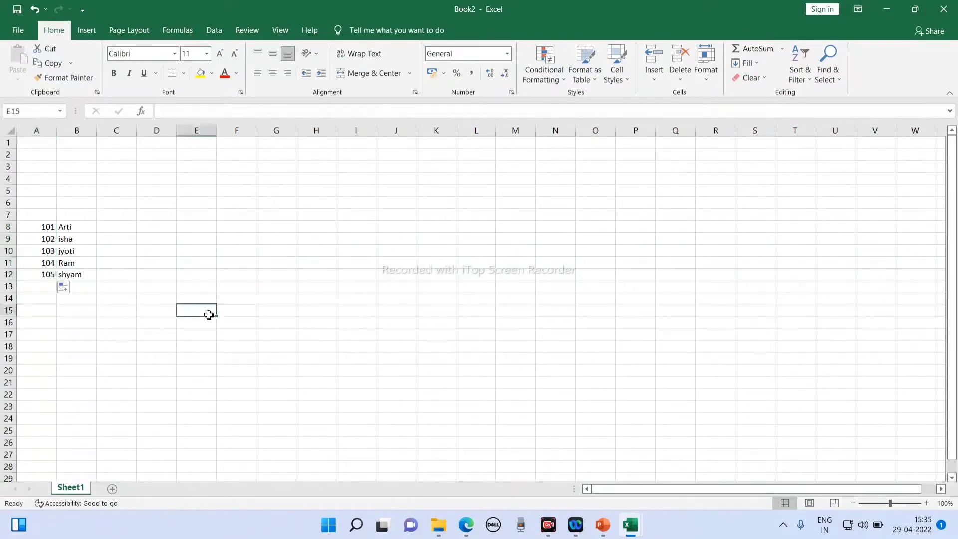
# - Add the headers "Rol No" in A7 and "Name" in B7 above the list
pyautogui.click(181, 232)
pyautogui.click(43, 217)
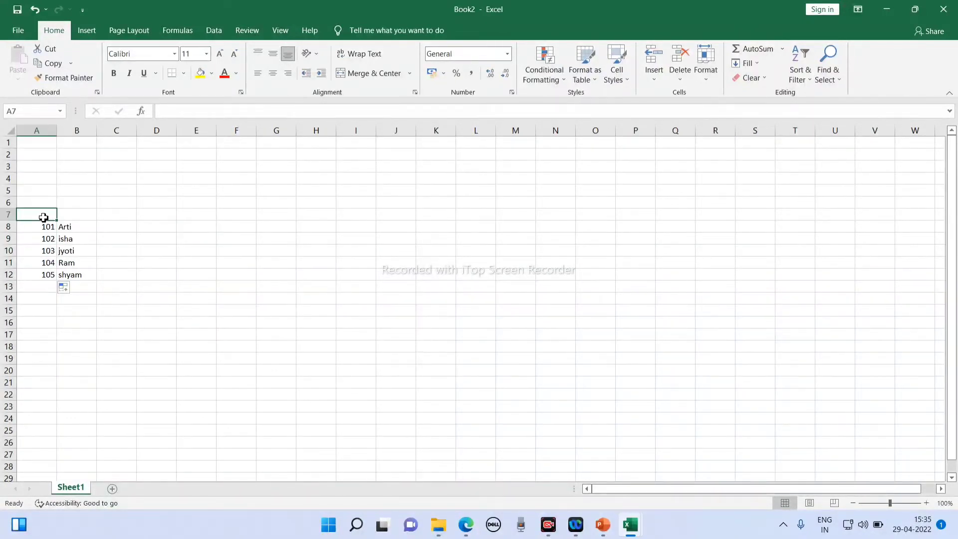
pyautogui.write('Rol No')
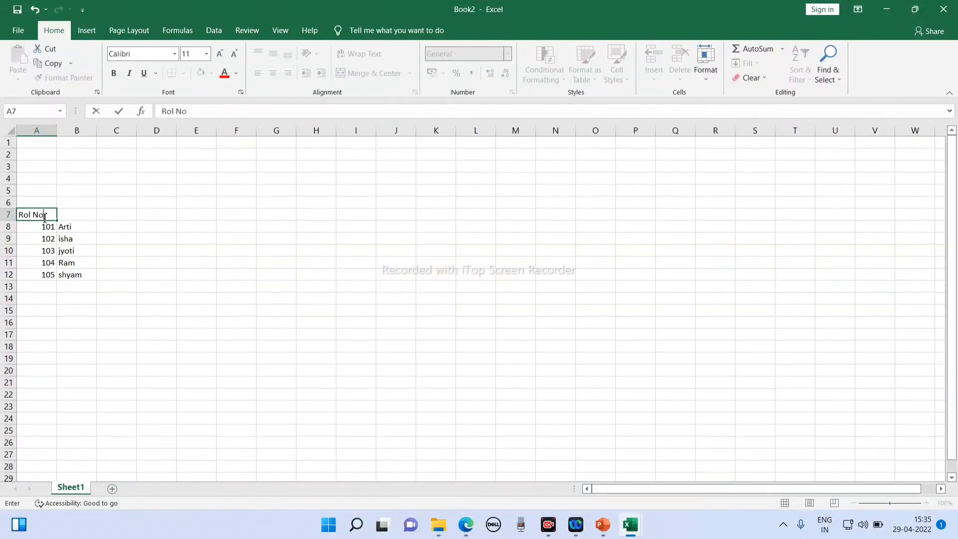
pyautogui.click(74, 214)
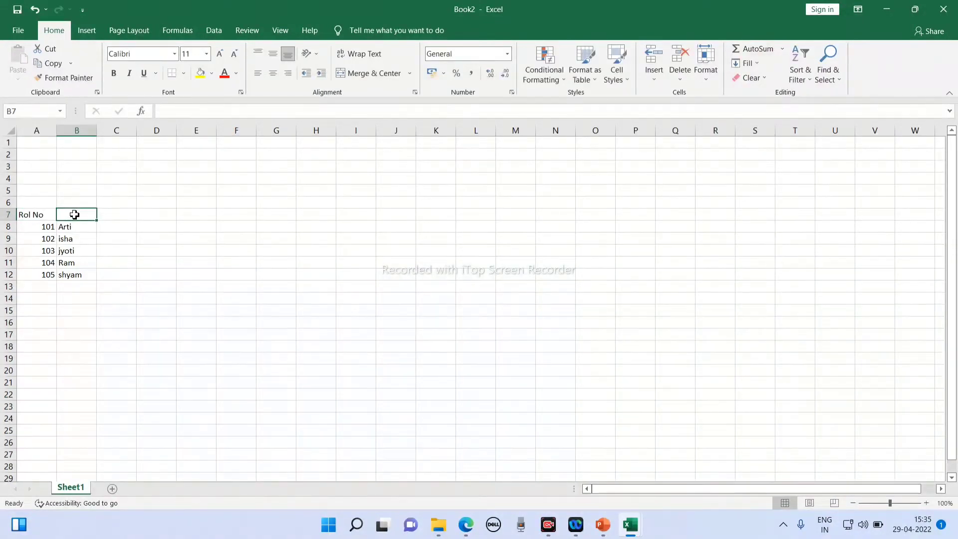
pyautogui.write('Name')
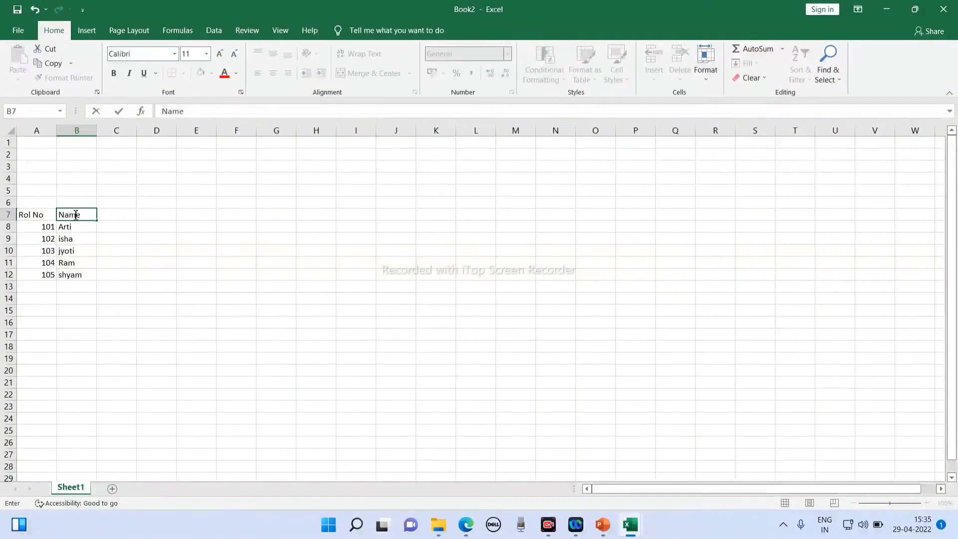
pyautogui.click(223, 298)
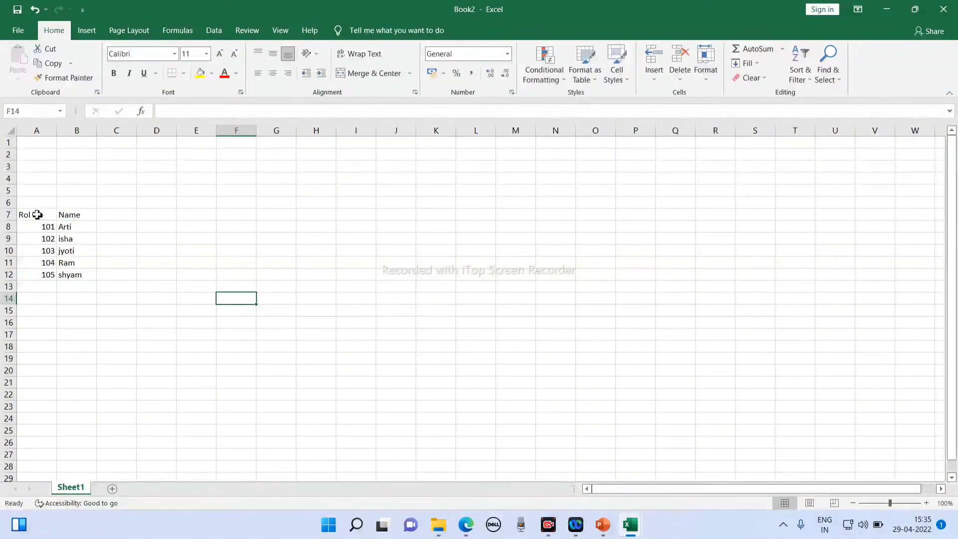
pyautogui.moveTo(37, 213); pyautogui.dragTo(86, 278)
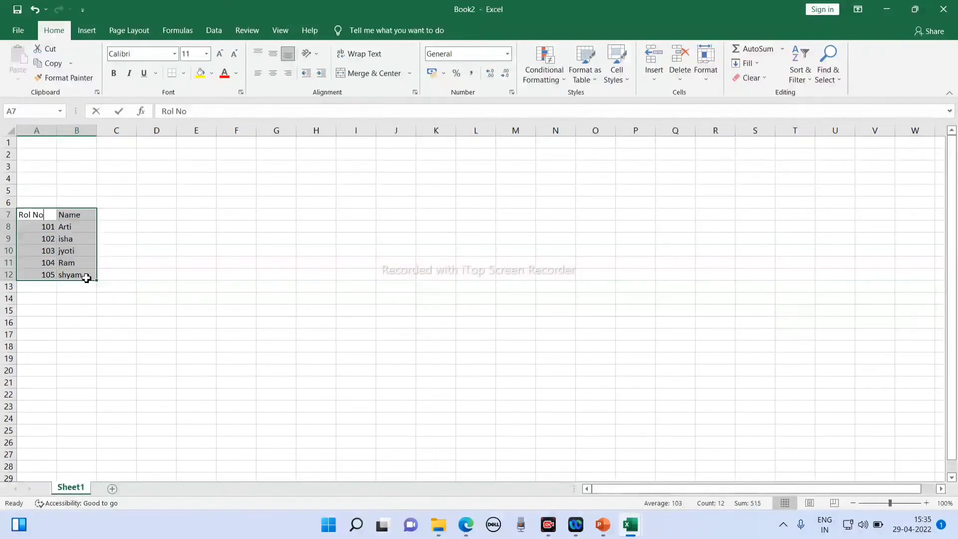
pyautogui.write('x')
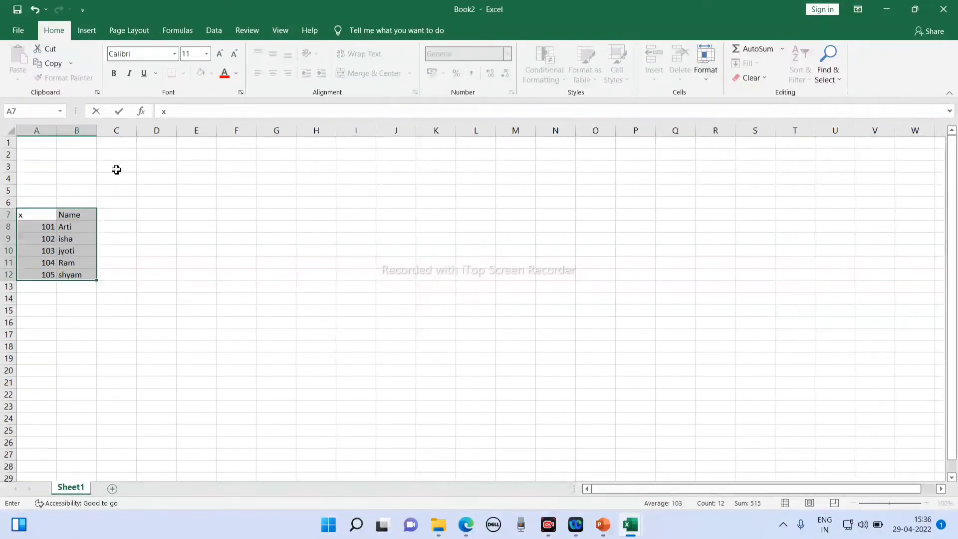
pyautogui.click(36, 13)
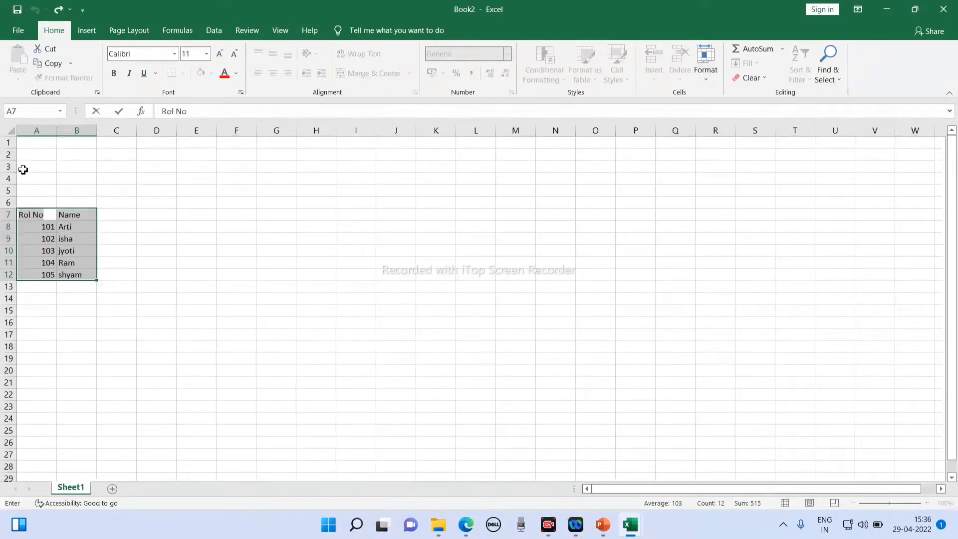
pyautogui.click(212, 285)
# - Move the table with its headers from A7:B12 so that it starts in cell A1
pyautogui.moveTo(23, 214); pyautogui.dragTo(89, 276)
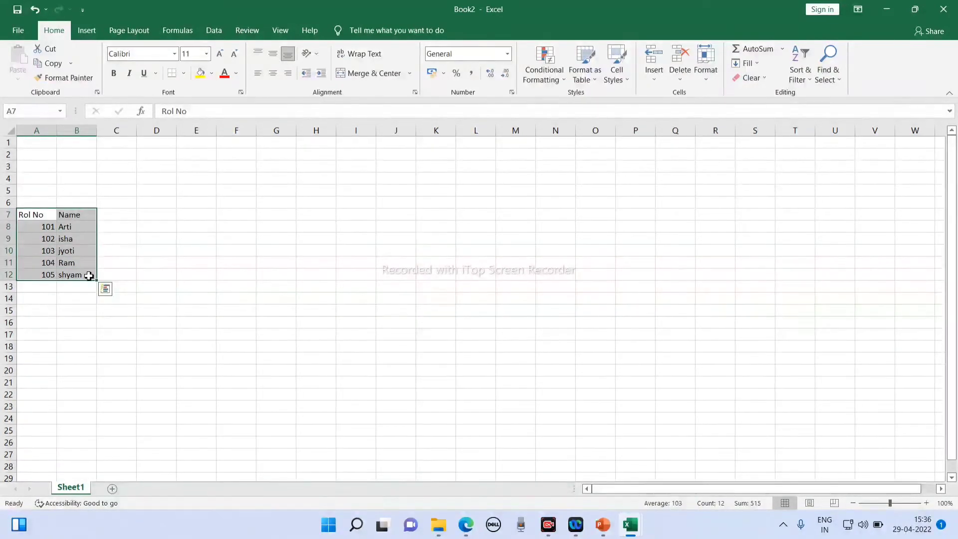
pyautogui.hotkey('ctrl', 'c')
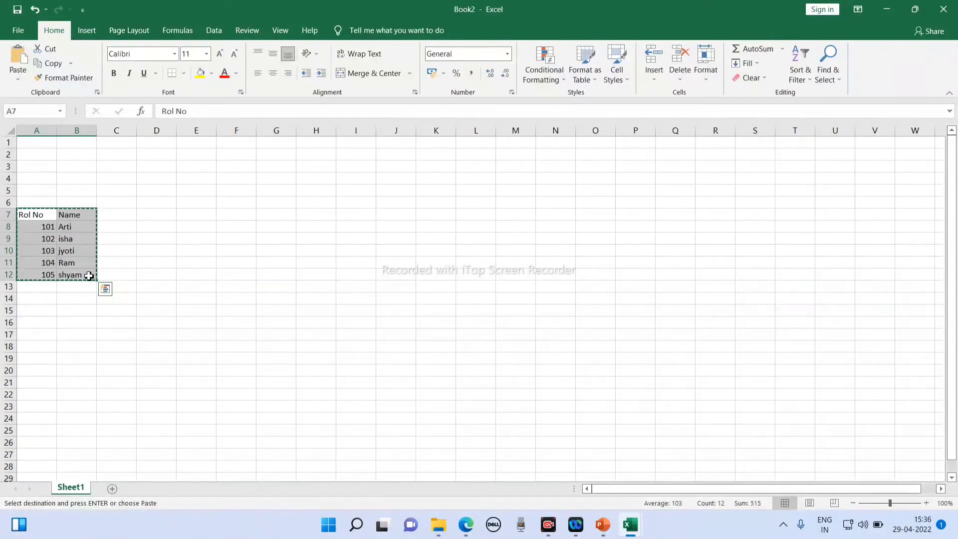
pyautogui.click(43, 143)
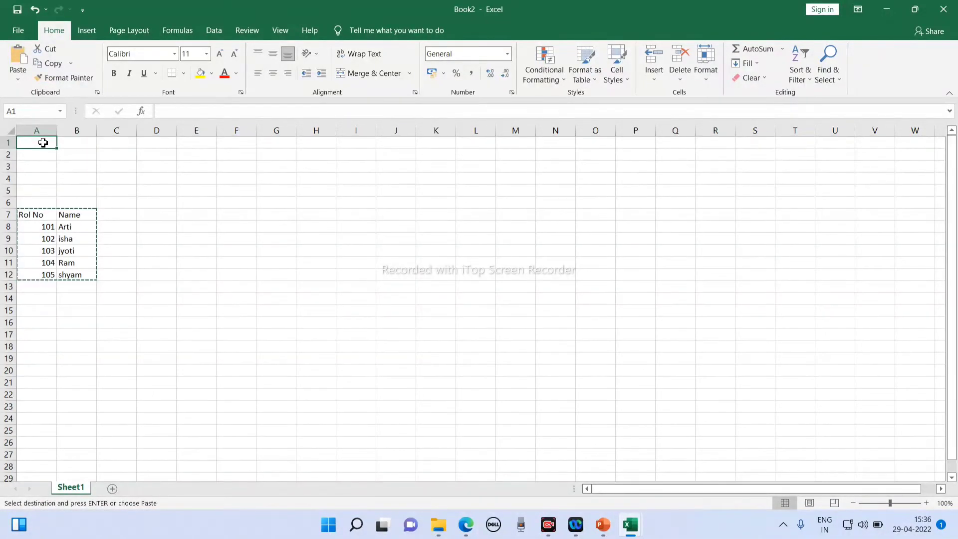
pyautogui.hotkey('ctrl', 'v')
pyautogui.click(235, 268)
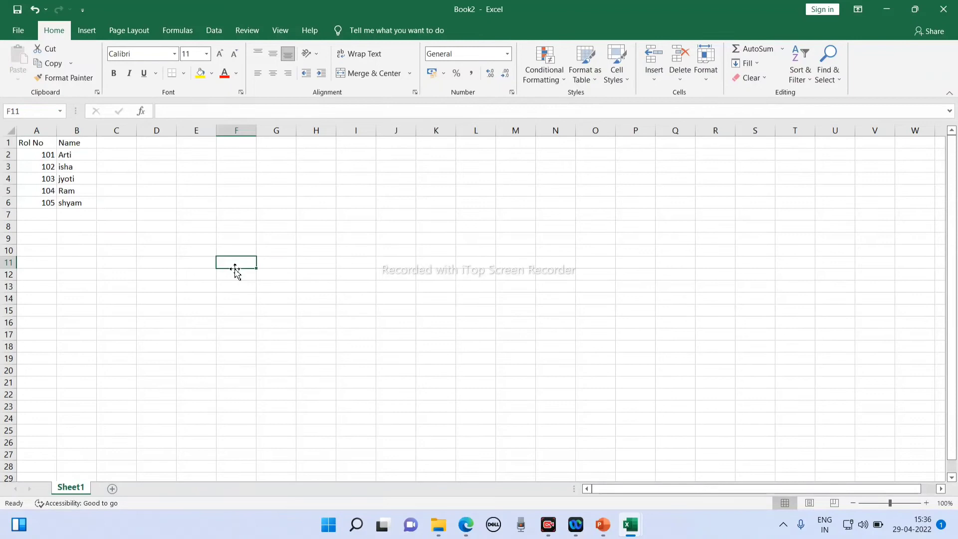
pyautogui.click(148, 298)
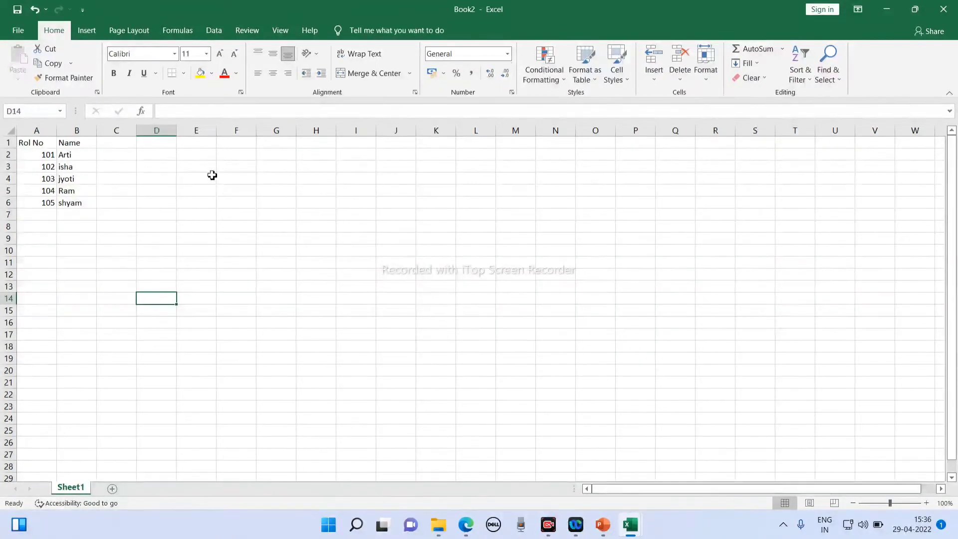
pyautogui.click(632, 184)
pyautogui.moveTo(632, 184); pyautogui.dragTo(839, 153)
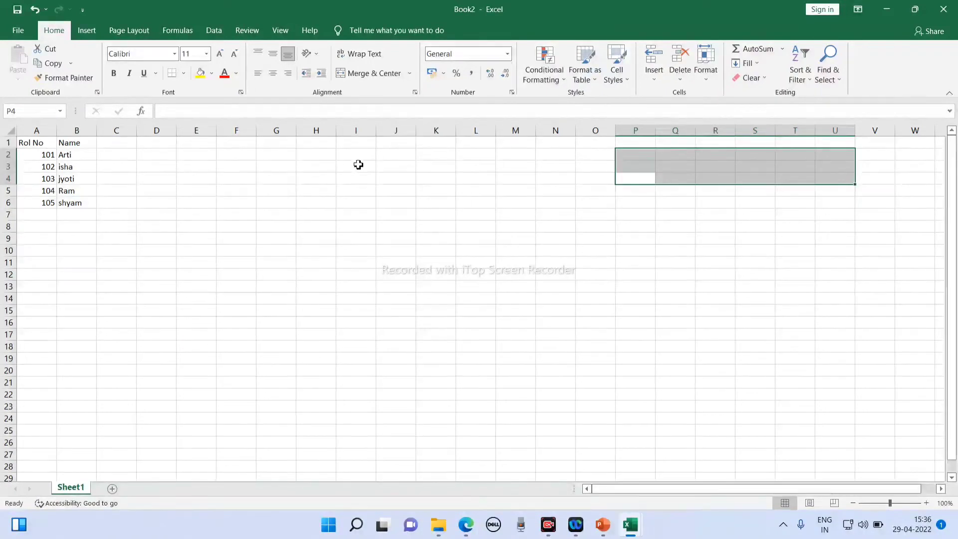
pyautogui.click(889, 430)
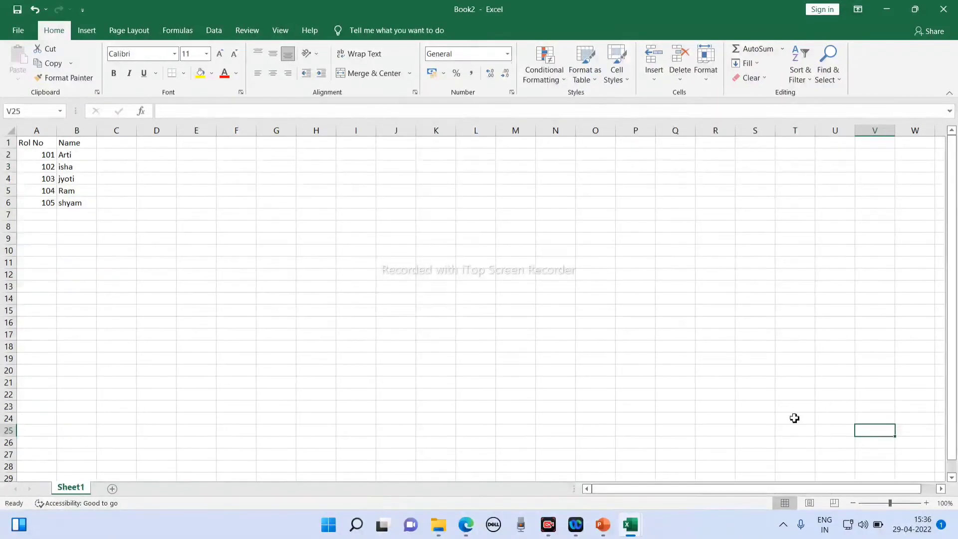
pyautogui.moveTo(756, 493); pyautogui.dragTo(774, 487)
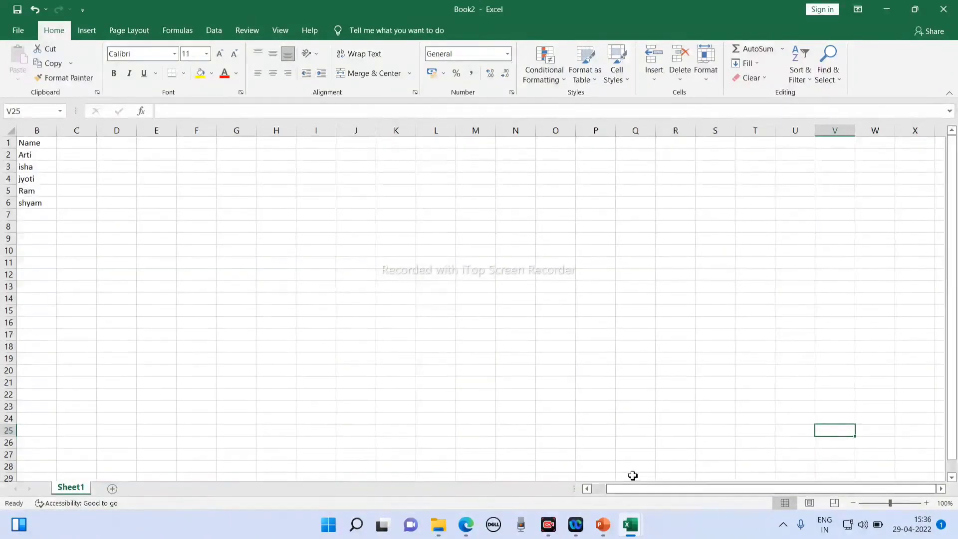
pyautogui.moveTo(640, 495); pyautogui.dragTo(589, 495)
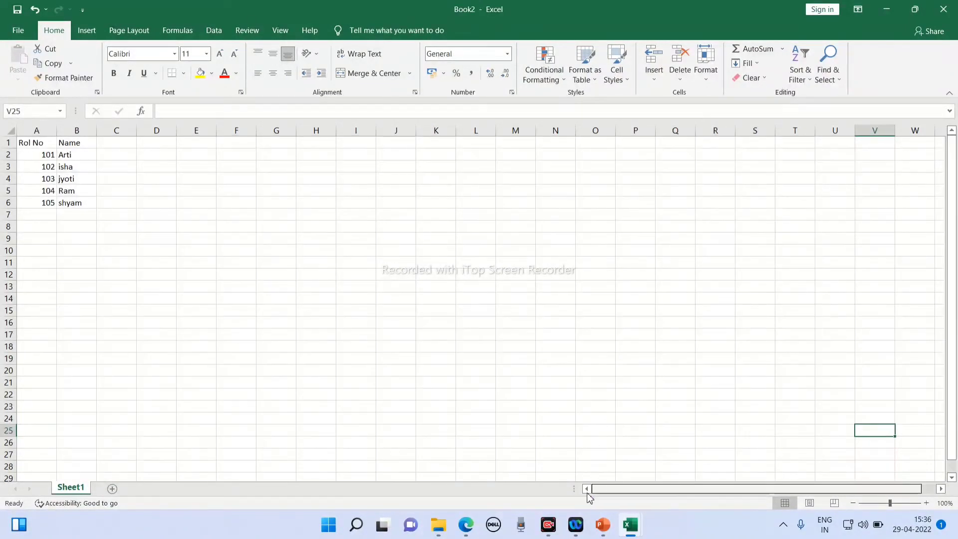
pyautogui.click(110, 155)
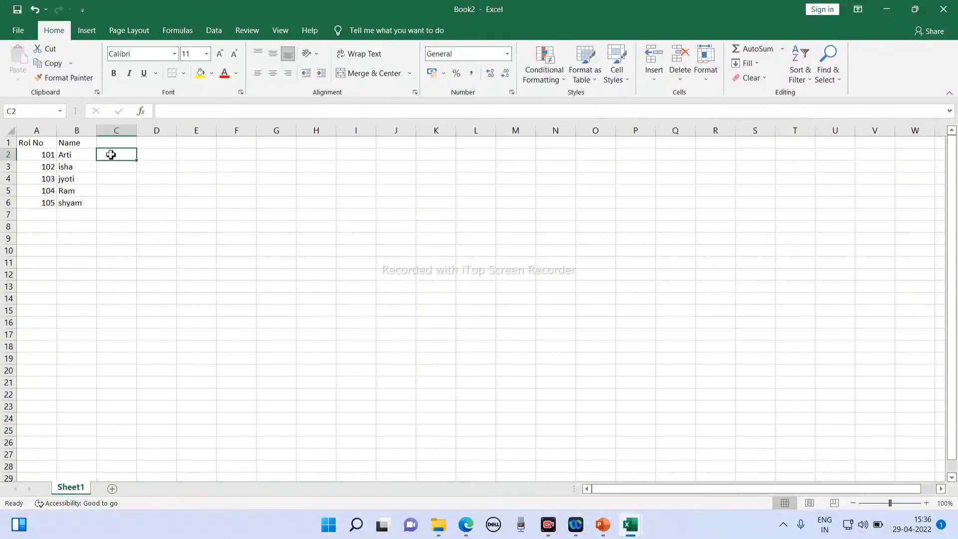
pyautogui.write('lhcdk')
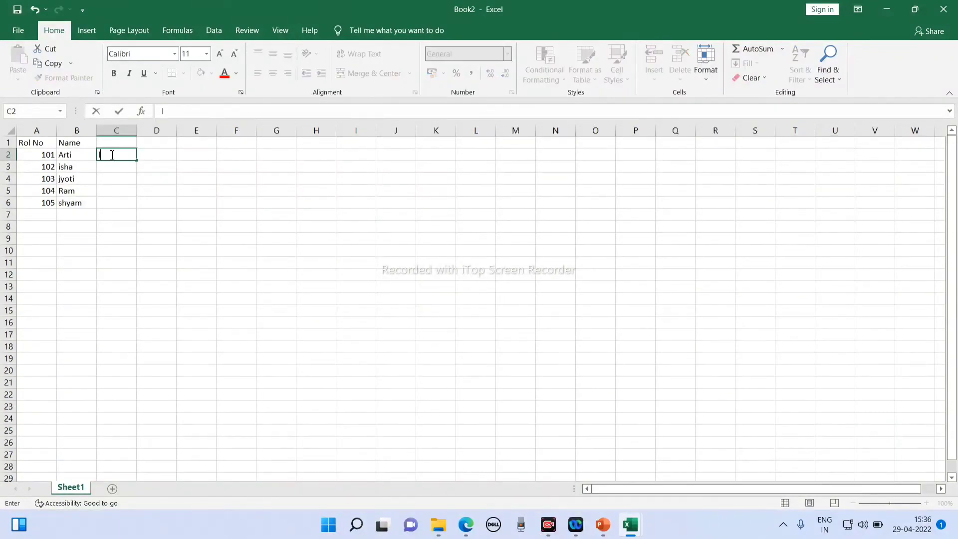
pyautogui.click(109, 169)
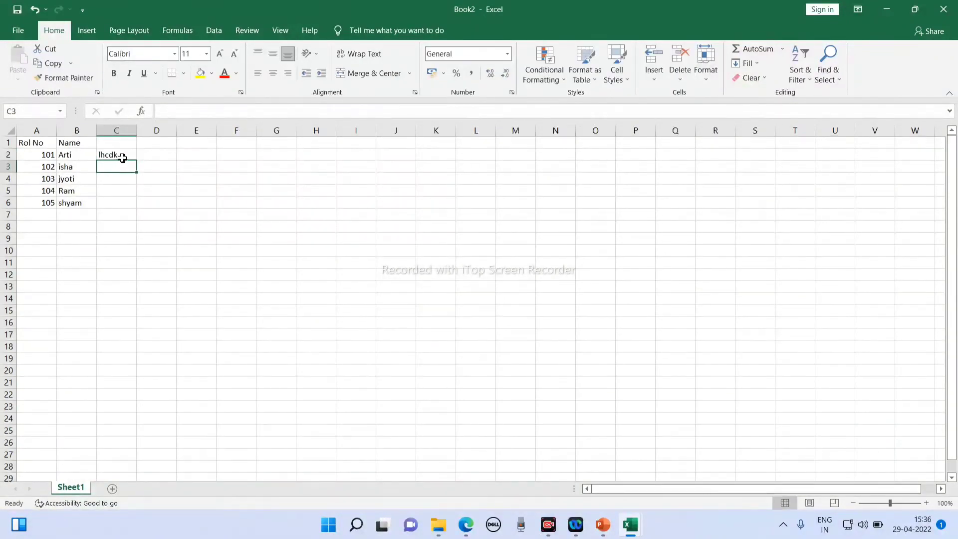
pyautogui.click(124, 156)
pyautogui.press('BackSpace')
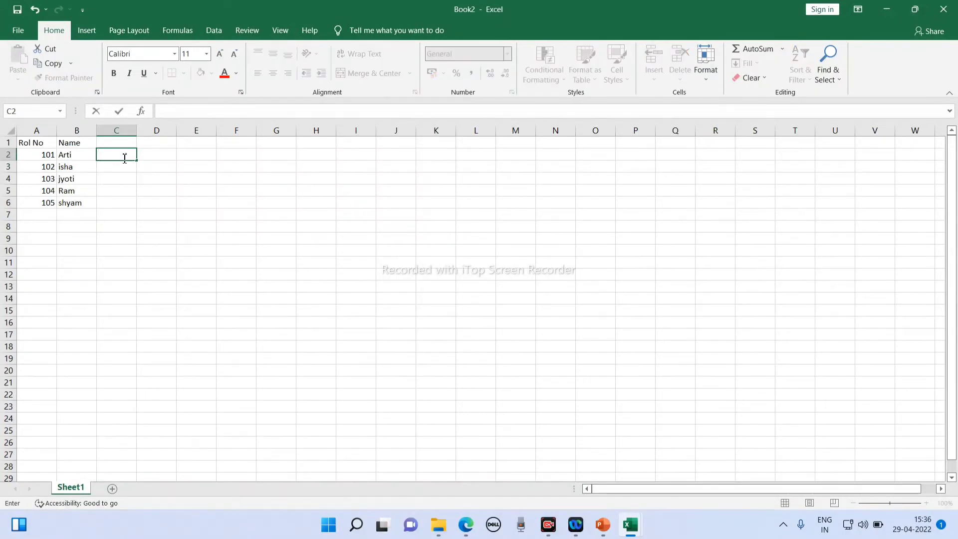
# - Enter "pass" in C2 and "fail" in C3, and fill this alternating pattern down to C6
pyautogui.write('pass')
pyautogui.click(122, 166)
pyautogui.write('fail')
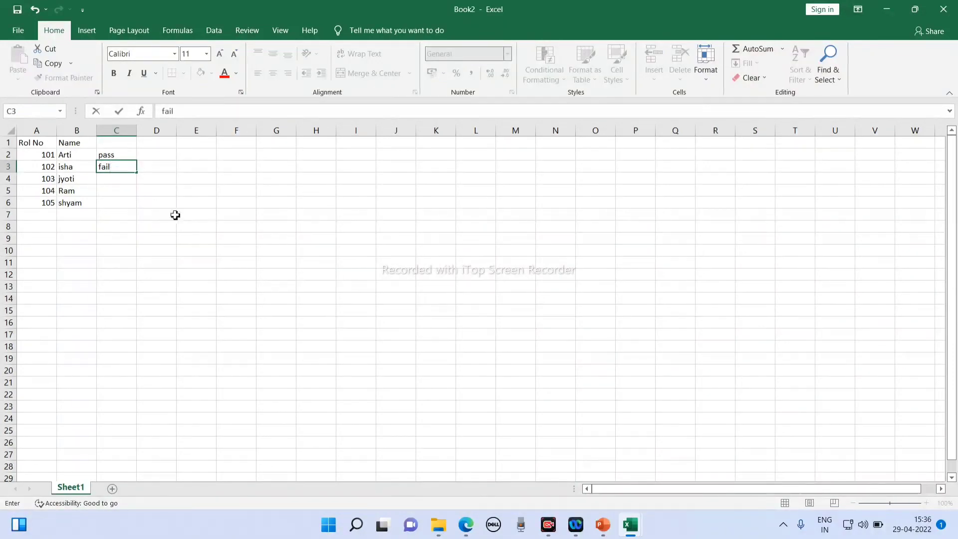
pyautogui.click(175, 215)
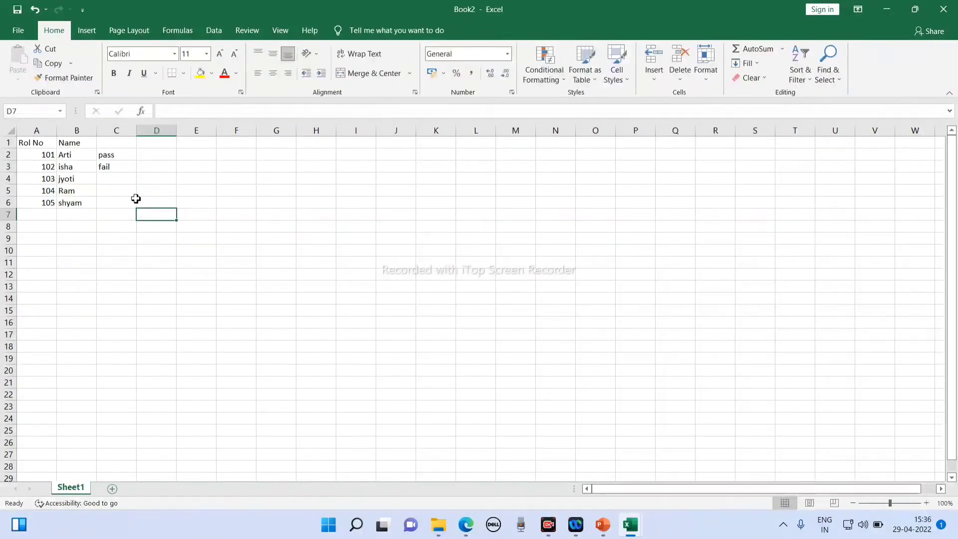
pyautogui.moveTo(122, 154); pyautogui.dragTo(140, 205)
pyautogui.click(244, 298)
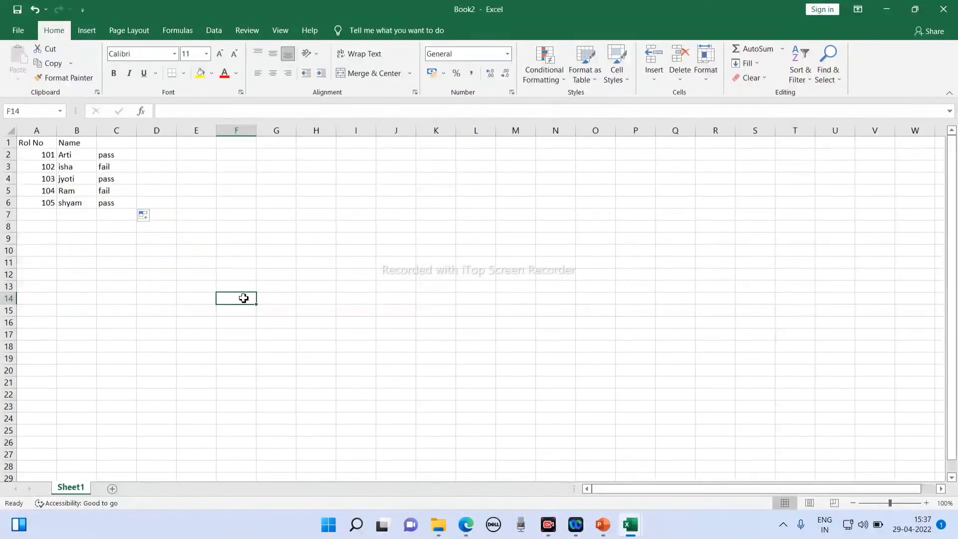
# - Add the header "Result" in C1 above the pass/fail values
pyautogui.click(108, 146)
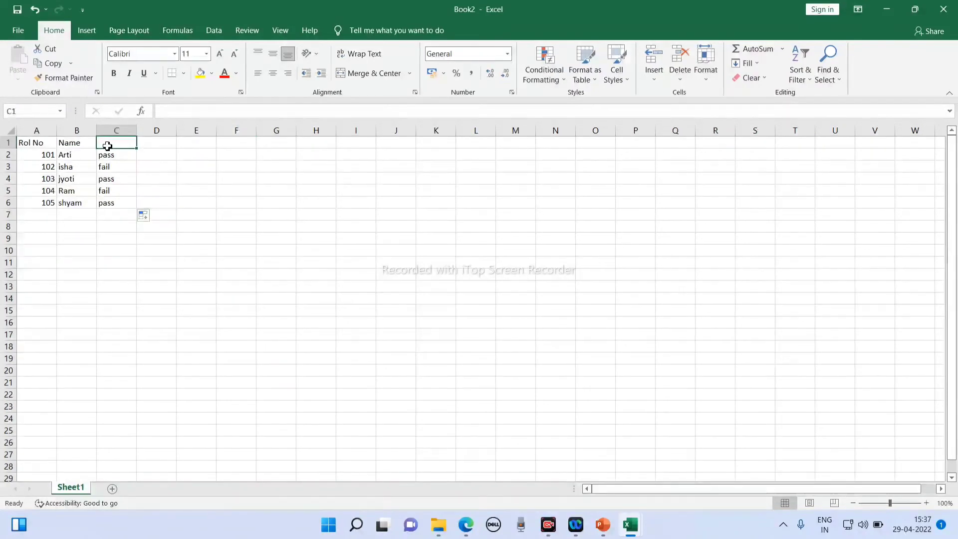
pyautogui.write('Result')
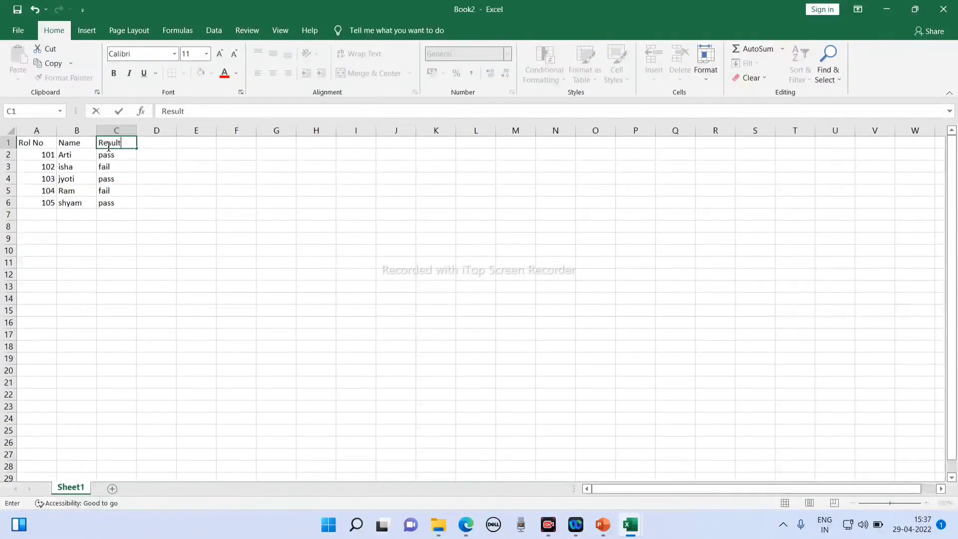
pyautogui.click(259, 250)
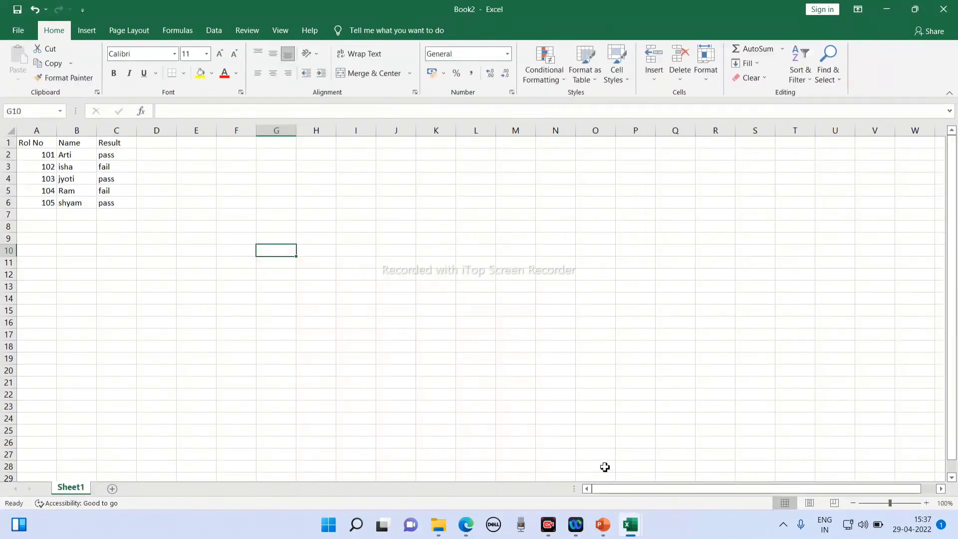
# - Freeze the first column, Rol No, so it stays in view when scrolling sideways
pyautogui.moveTo(606, 490); pyautogui.dragTo(678, 503)
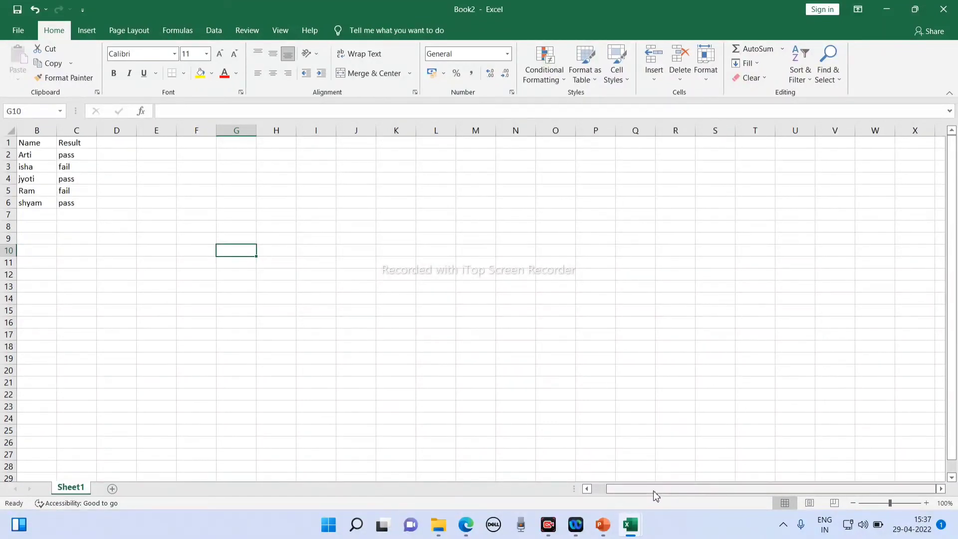
pyautogui.moveTo(654, 496); pyautogui.dragTo(605, 497)
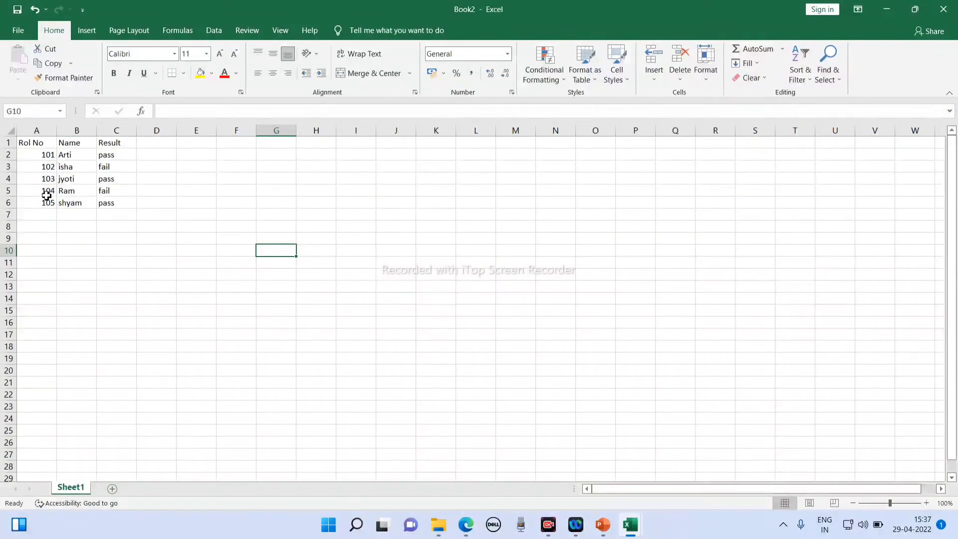
pyautogui.click(106, 298)
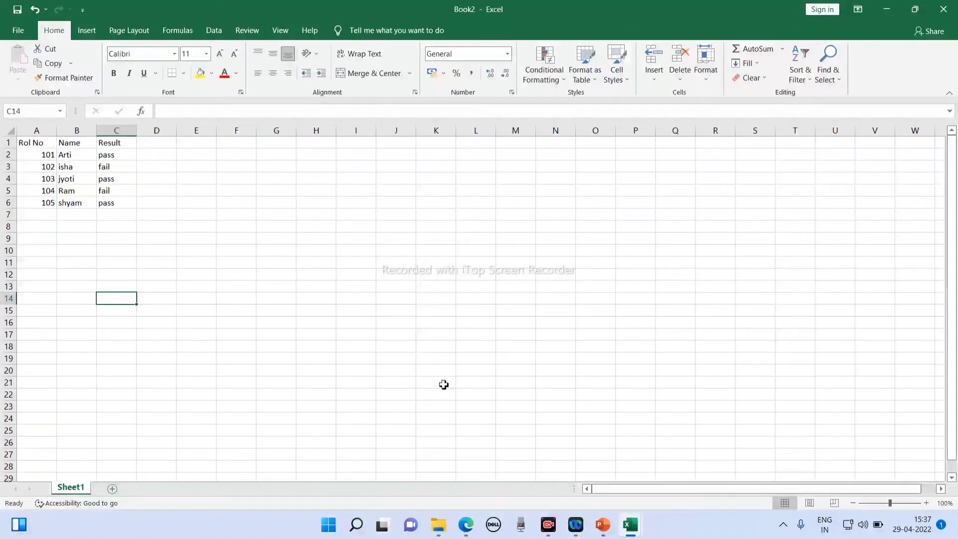
pyautogui.moveTo(606, 491); pyautogui.dragTo(573, 497)
pyautogui.click(37, 131)
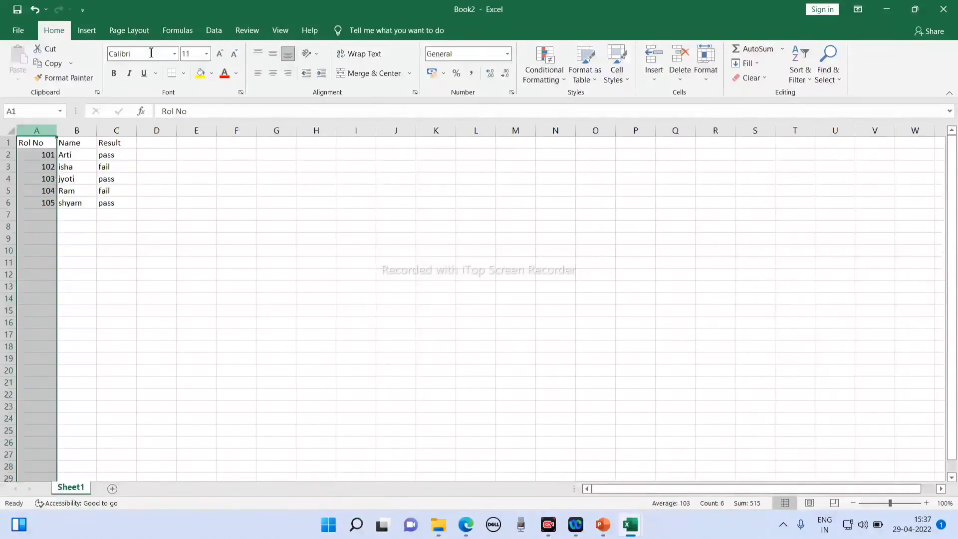
pyautogui.click(280, 32)
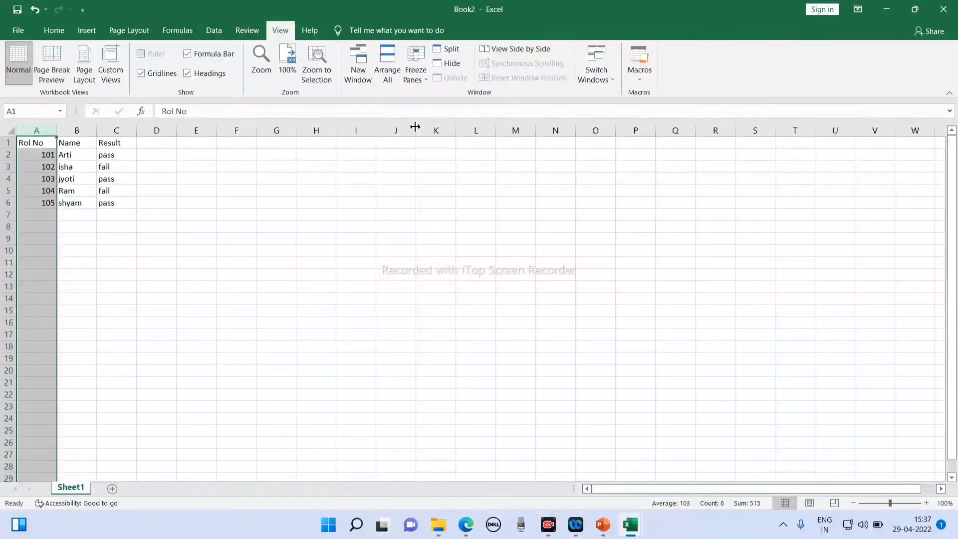
pyautogui.click(420, 78)
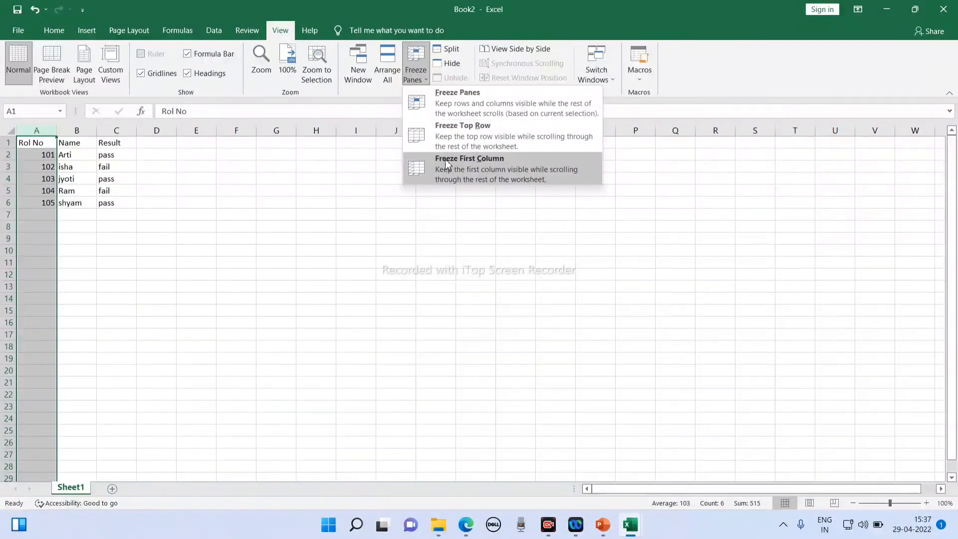
pyautogui.click(456, 170)
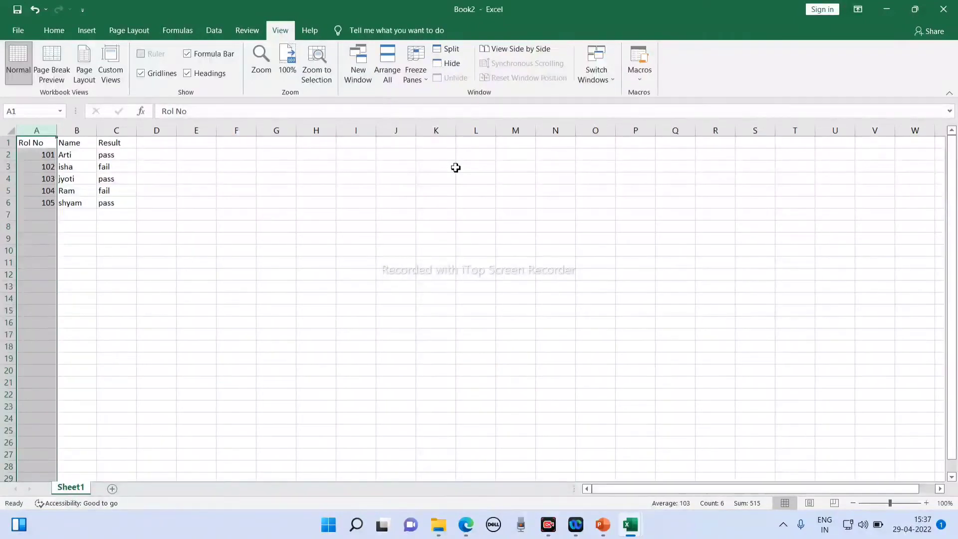
# - Examine how the frozen Rol No column behaves while moving through the sheet sideways and down, and return to the start
pyautogui.moveTo(608, 491)
pyautogui.mouseDown()
pyautogui.moveTo(686, 491)
pyautogui.moveTo(605, 494)
pyautogui.mouseUp()
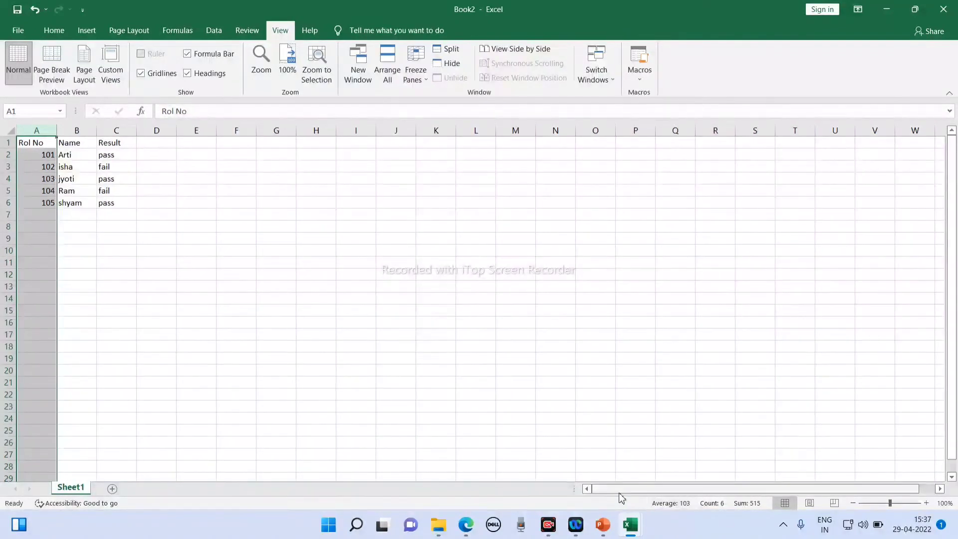
pyautogui.moveTo(607, 491); pyautogui.dragTo(717, 492)
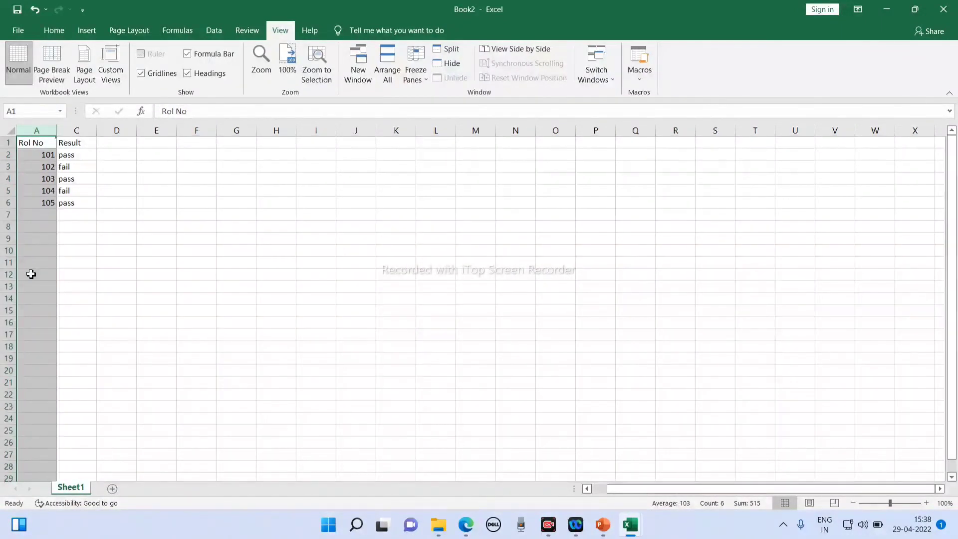
pyautogui.click(208, 240)
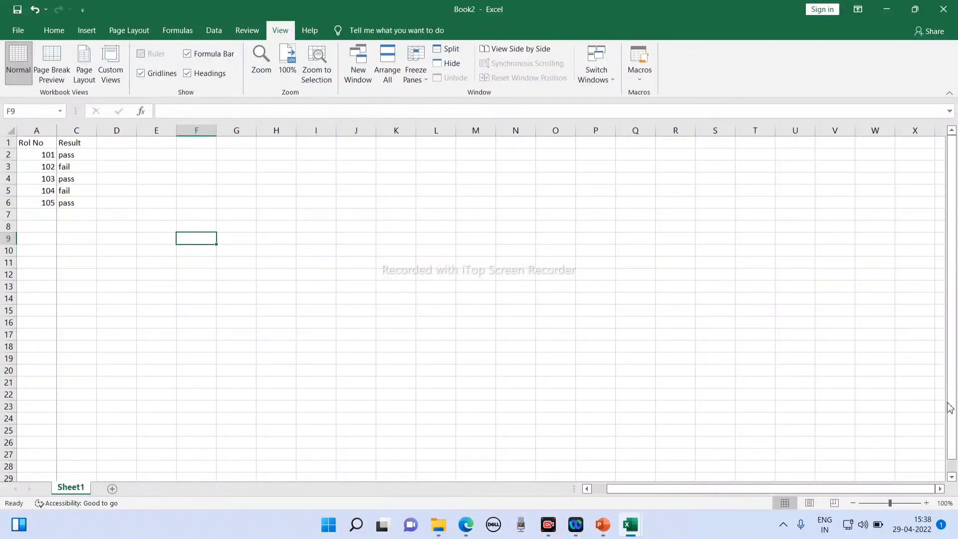
pyautogui.moveTo(954, 410)
pyautogui.mouseDown()
pyautogui.moveTo(956, 439)
pyautogui.moveTo(943, 259)
pyautogui.moveTo(956, 421)
pyautogui.mouseUp()
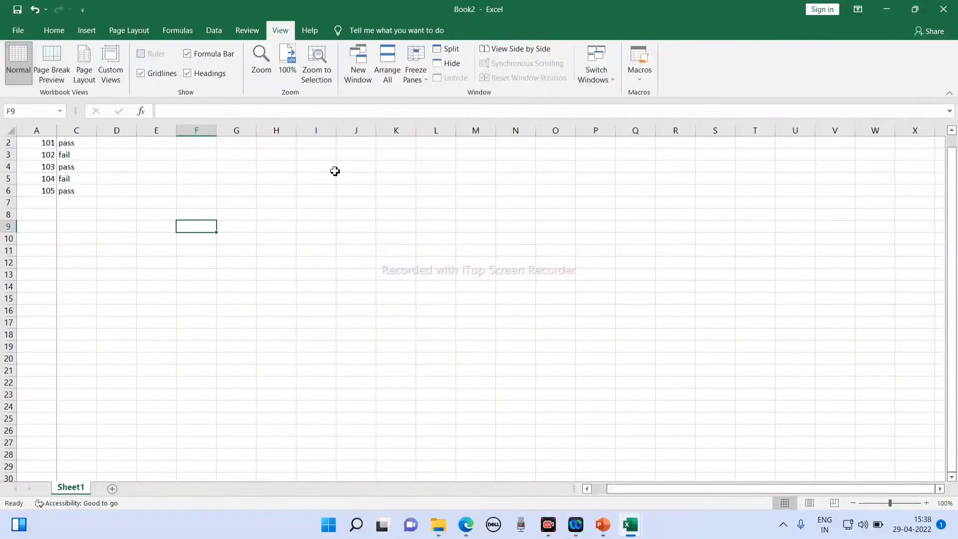
pyautogui.click(51, 202)
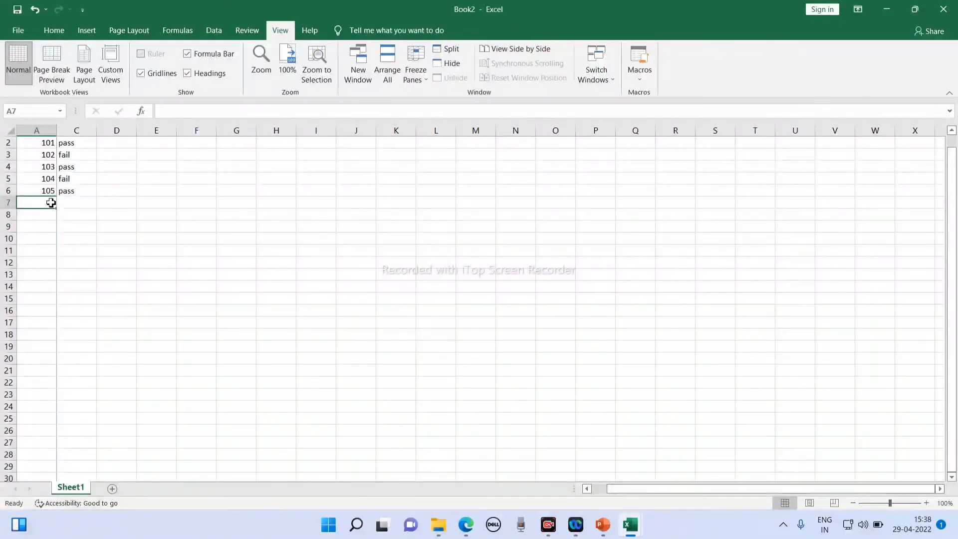
pyautogui.click(72, 202)
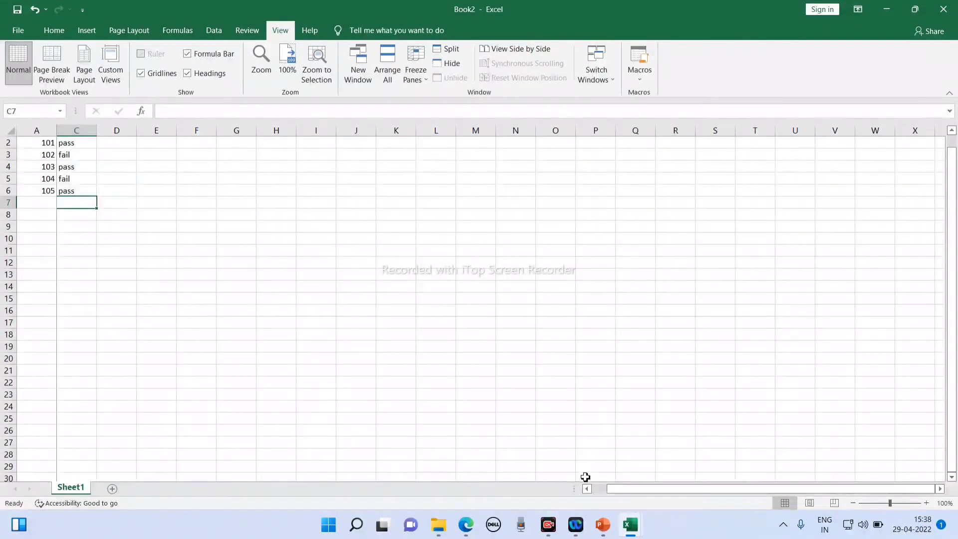
pyautogui.moveTo(621, 491); pyautogui.dragTo(574, 497)
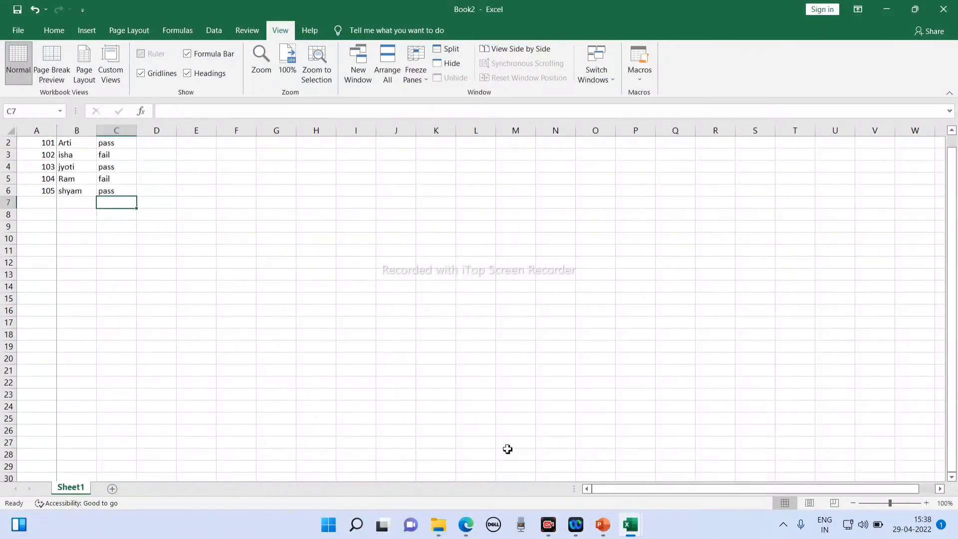
pyautogui.scroll(1, 954, 145)
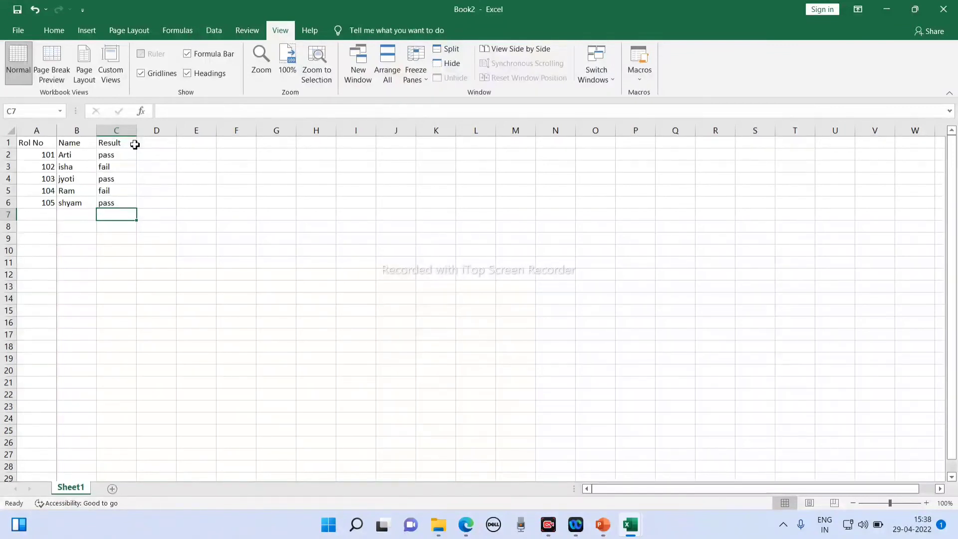
# - Freeze the top row containing the Rol No, Name and Result headers
pyautogui.click(10, 143)
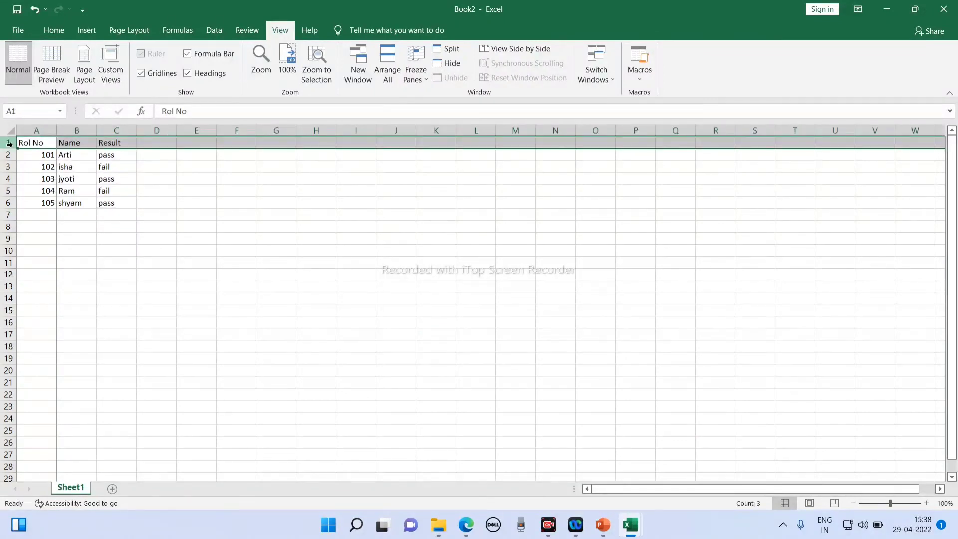
pyautogui.click(424, 78)
pyautogui.click(463, 131)
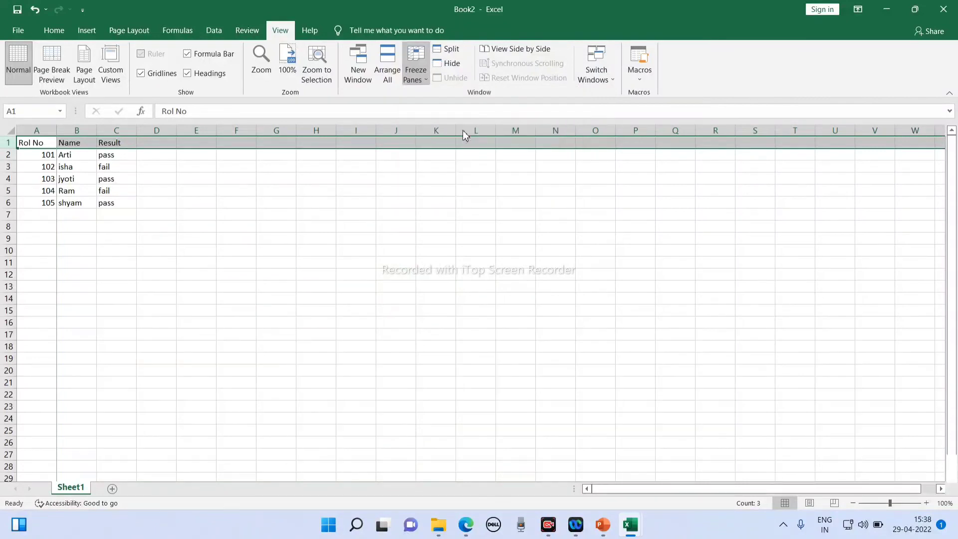
# - Examine whether the header row stays in view while moving far down the sheet and back up to the first records
pyautogui.click(423, 248)
pyautogui.press('Down')
pyautogui.press('Down')
pyautogui.press('Down')
pyautogui.press('Down')
pyautogui.press('Down')
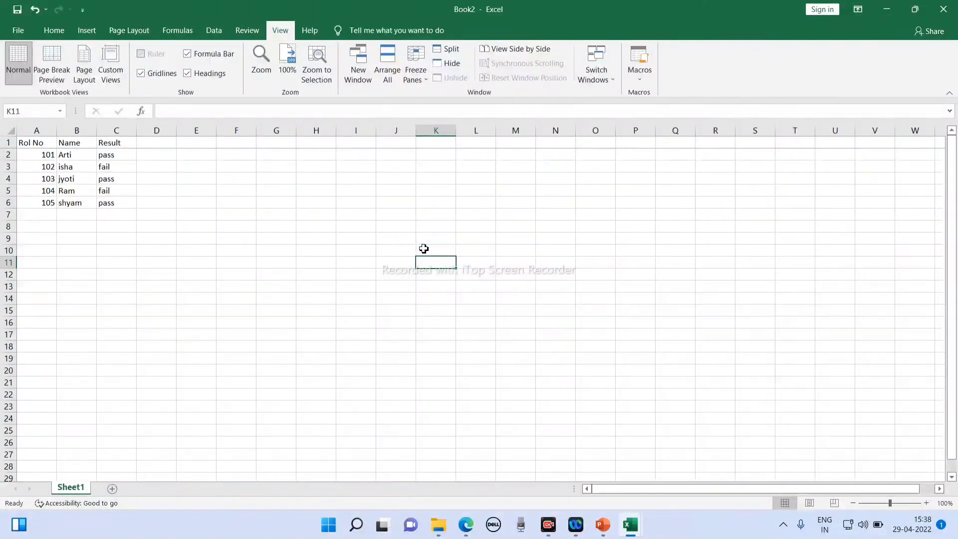
pyautogui.press('Down')
pyautogui.press('Down')
pyautogui.press('Down')
pyautogui.press('Down')
pyautogui.press('Down')
pyautogui.press('Down')
pyautogui.press('Down')
pyautogui.press('Down')
pyautogui.press('Down')
pyautogui.press('Down')
pyautogui.press('Down')
pyautogui.press('Down')
pyautogui.press('Down')
pyautogui.press('Down')
pyautogui.press('Down')
pyautogui.press('Down')
pyautogui.press('Down')
pyautogui.press('Down')
pyautogui.press('Down')
pyautogui.press('Down')
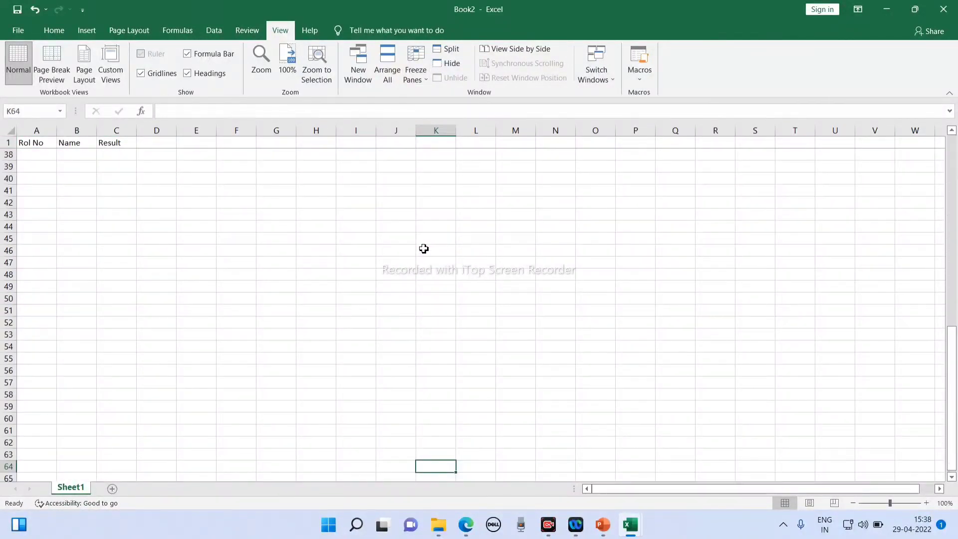
pyautogui.press('Up')
pyautogui.press('Up')
pyautogui.press('Up')
pyautogui.press('Up')
pyautogui.press('Up')
pyautogui.press('Up')
pyautogui.press('Up')
pyautogui.press('Up')
pyautogui.press('Up')
pyautogui.press('Up')
pyautogui.press('Up')
pyautogui.press('Up')
pyautogui.press('Up')
pyautogui.press('Up')
pyautogui.press('Up')
pyautogui.press('Up')
pyautogui.press('Up')
pyautogui.press('Up')
pyautogui.press('Up')
pyautogui.press('Up')
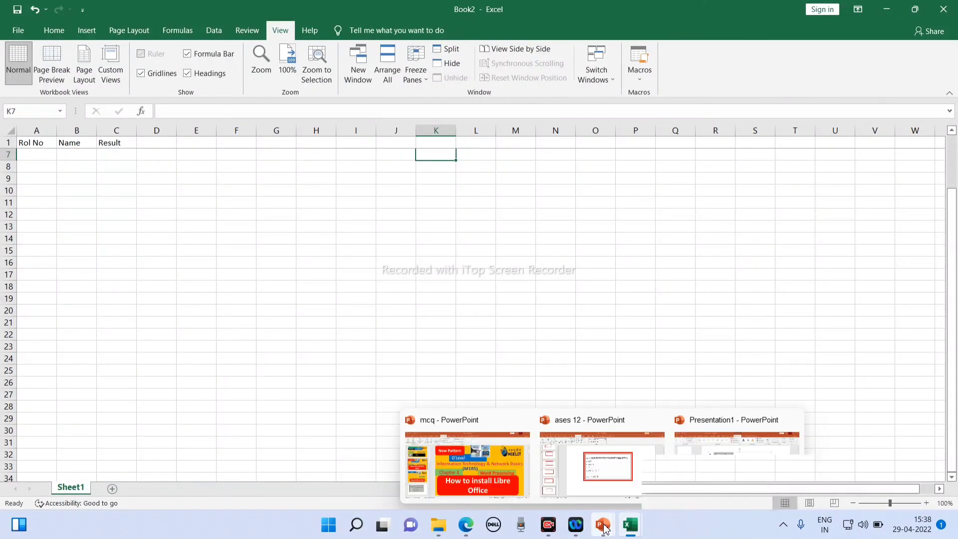
pyautogui.click(953, 146)
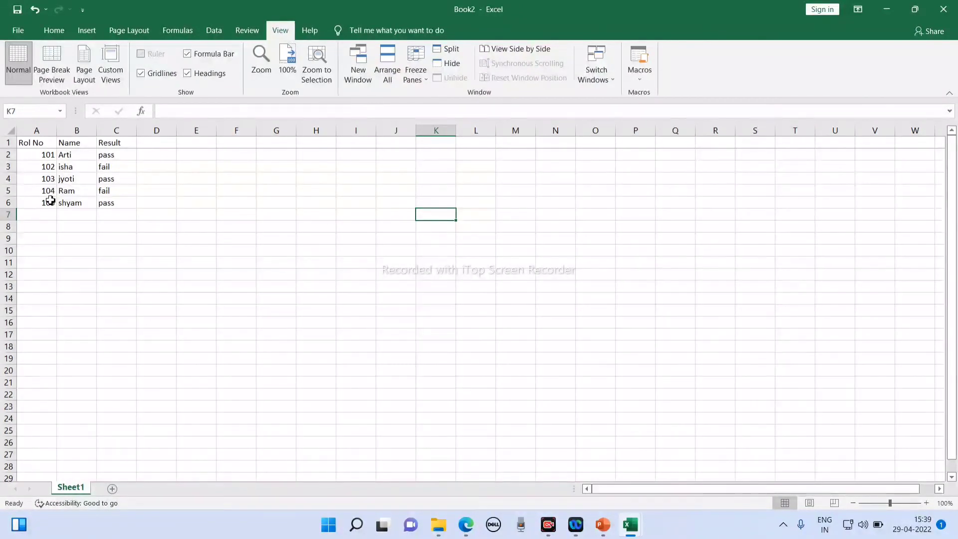
pyautogui.click(174, 249)
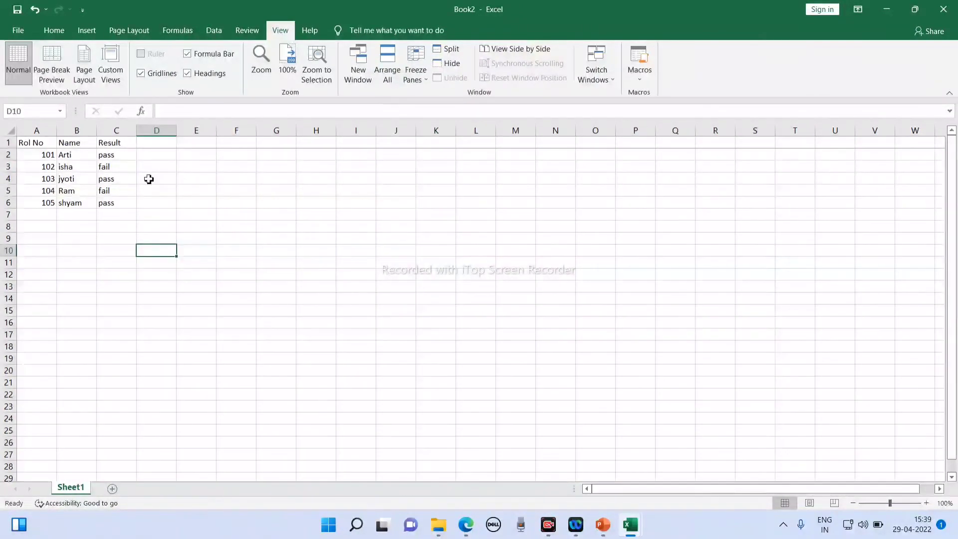
# - Turn on filtering for the table's header row, starting from the Result header in C1
pyautogui.click(117, 143)
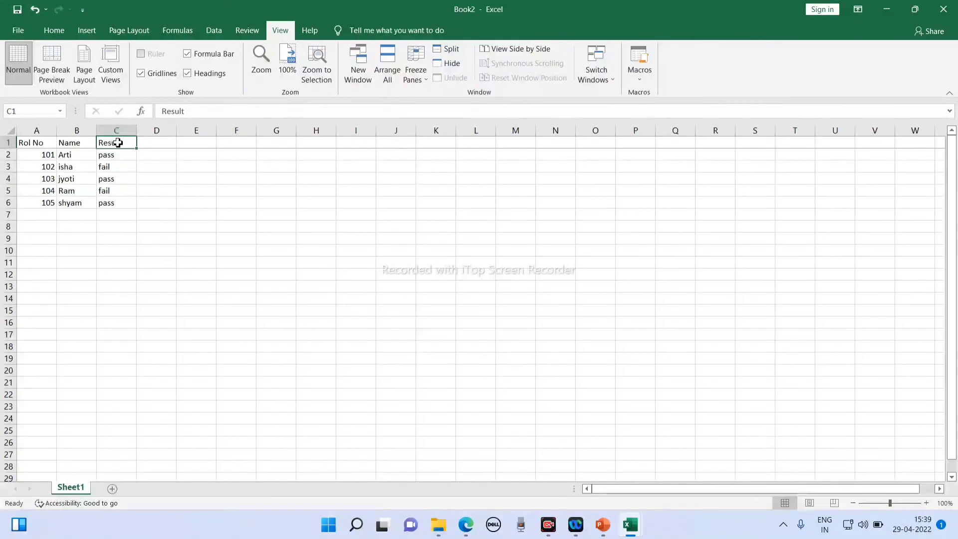
pyautogui.click(58, 29)
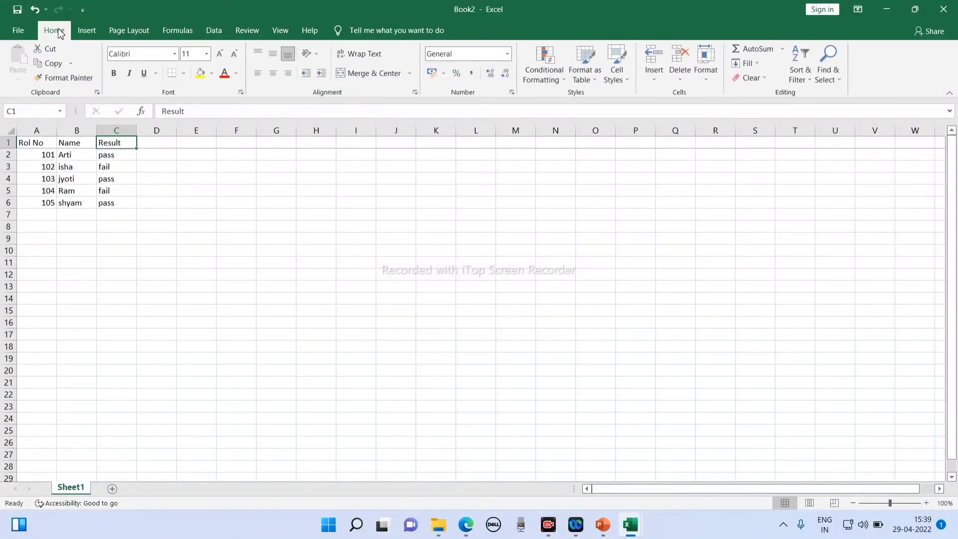
pyautogui.click(809, 83)
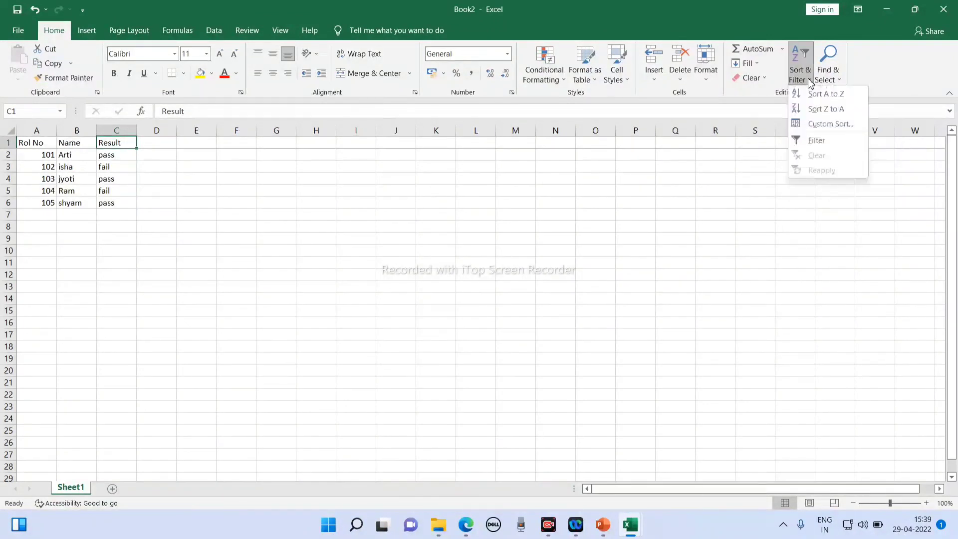
pyautogui.click(814, 140)
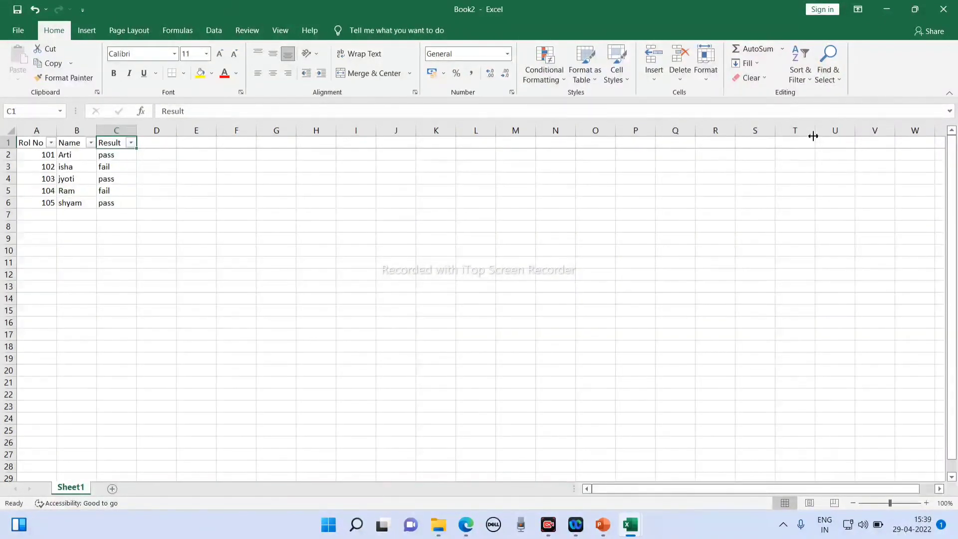
# - Filter the Result column to show only the "pass" records
pyautogui.click(132, 143)
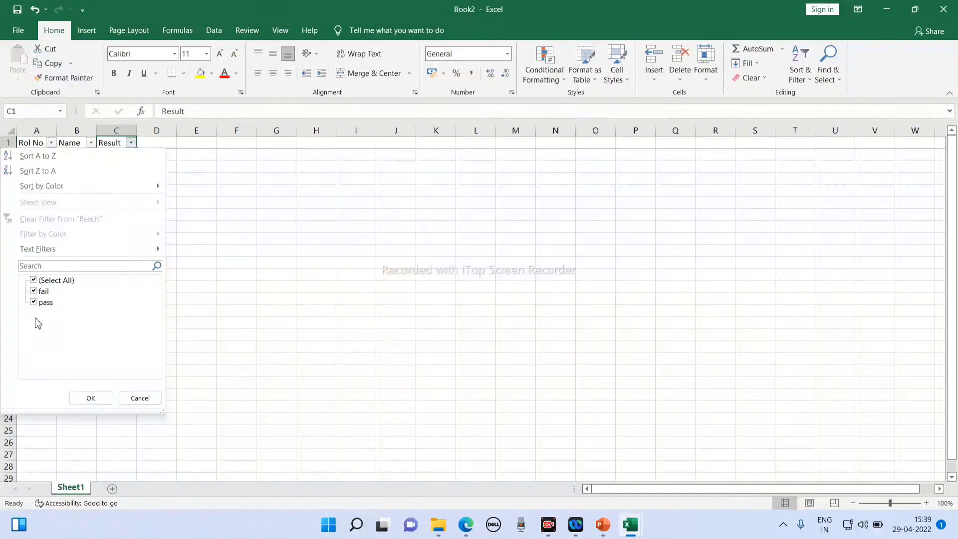
pyautogui.click(33, 281)
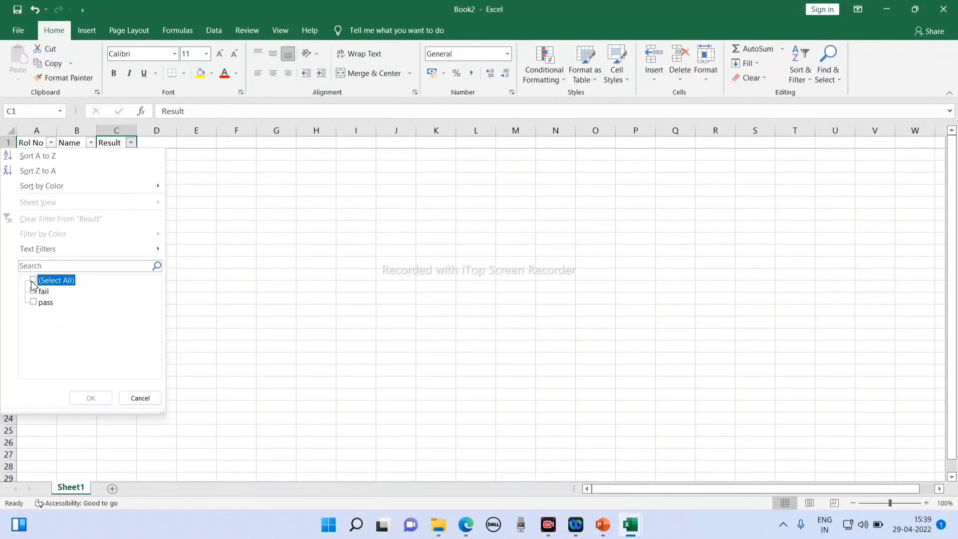
pyautogui.click(33, 302)
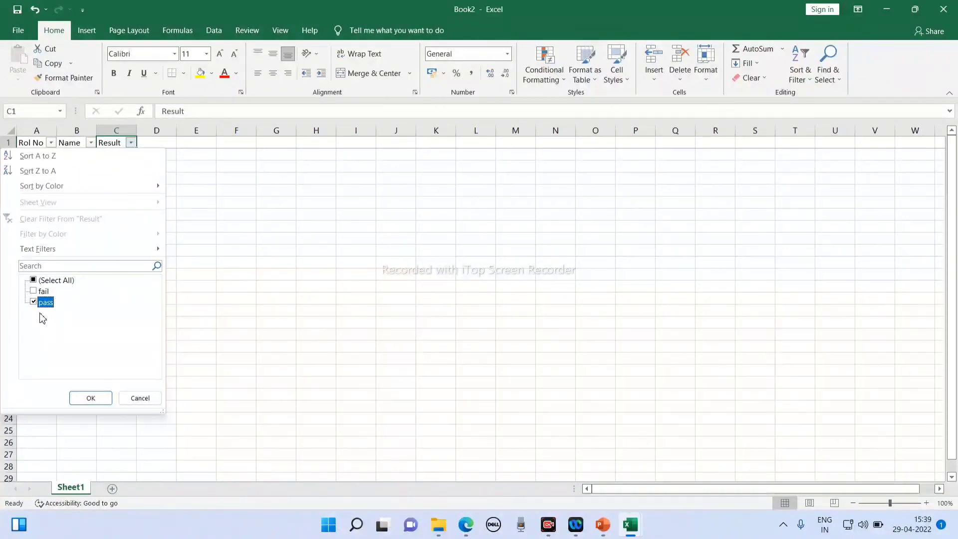
pyautogui.click(91, 399)
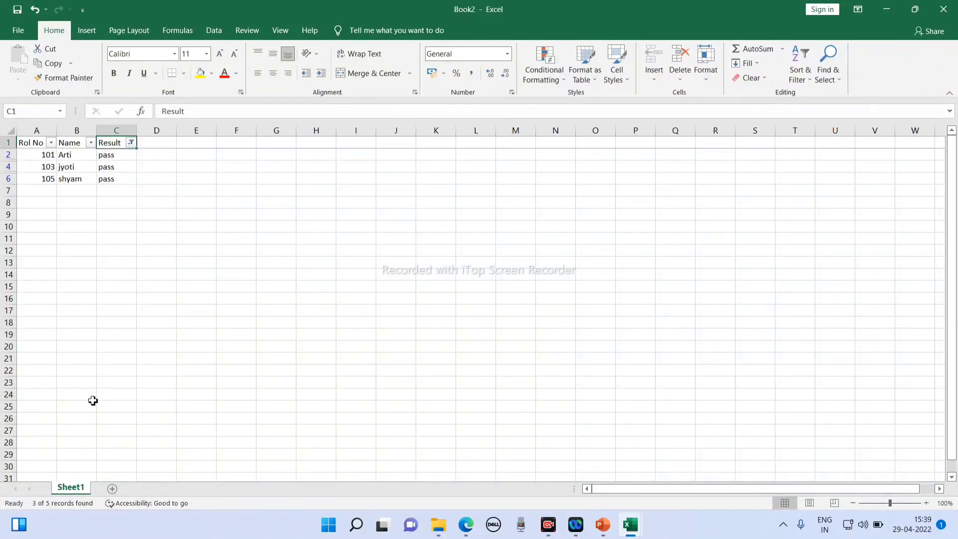
pyautogui.click(270, 280)
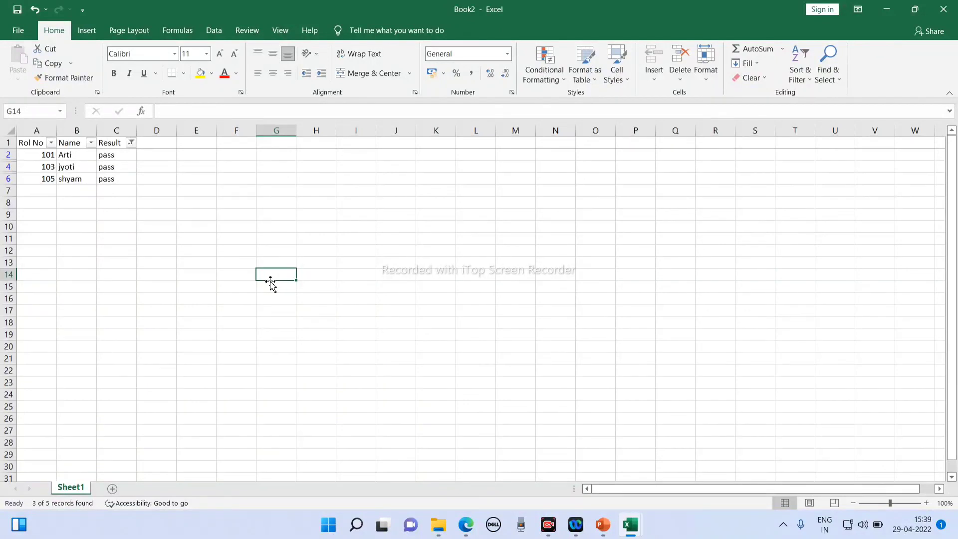